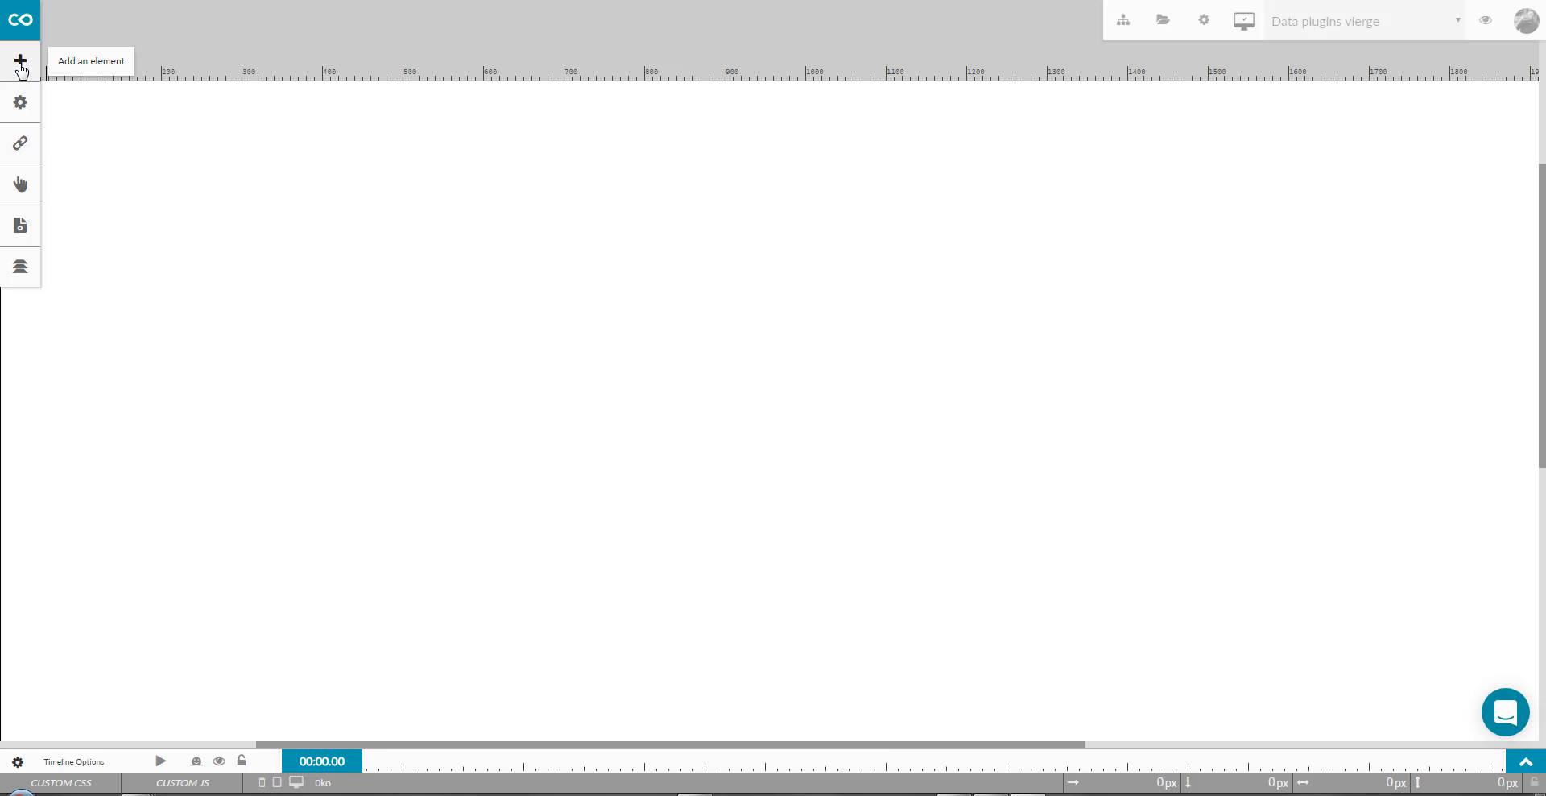
Add a Bar Chart element, preview its horizontal orientation, and set it back to vertical with animation enabled
left_click(20, 62)
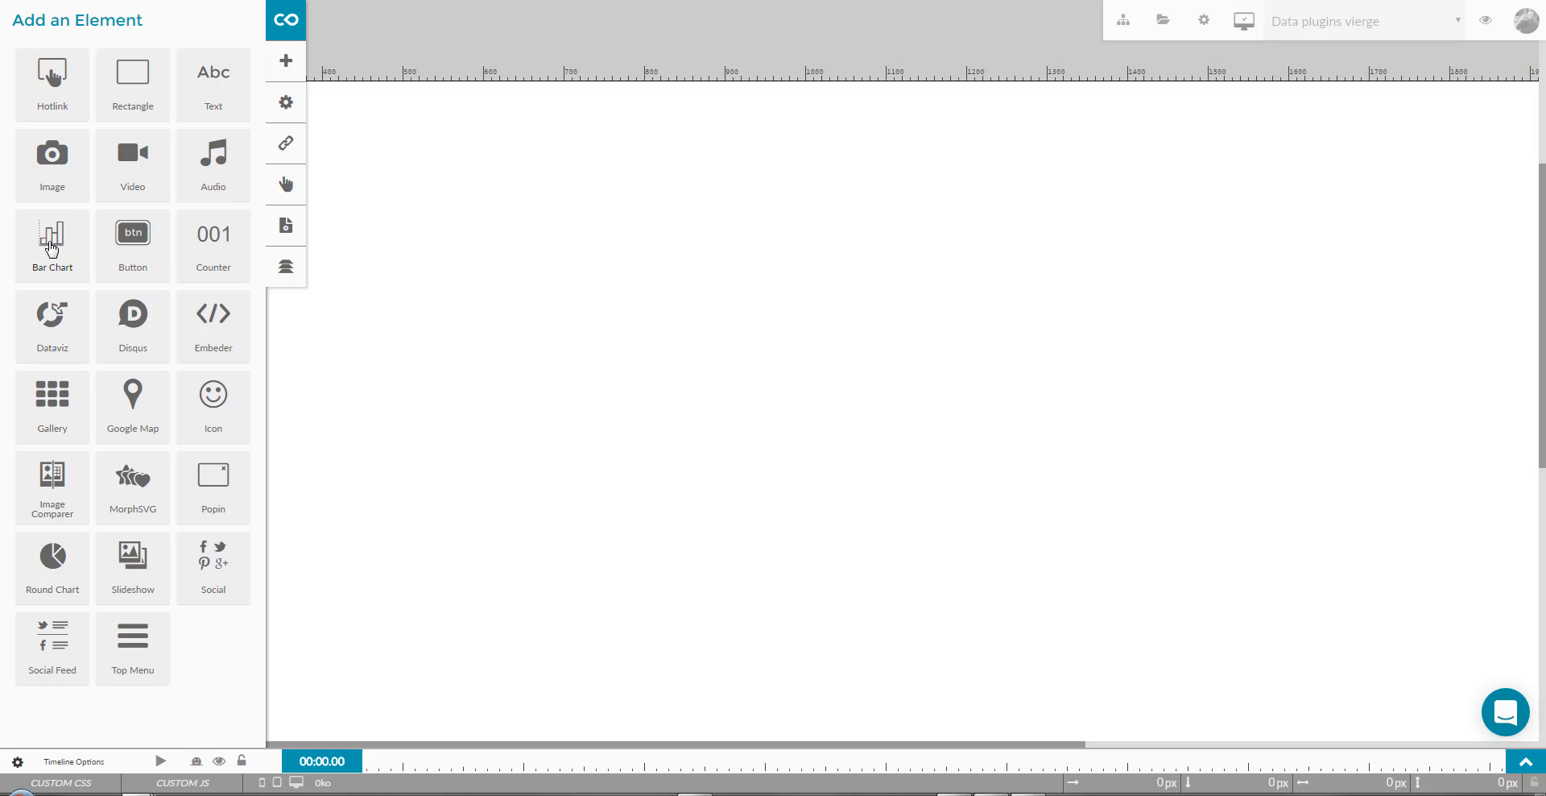
left_click(52, 249)
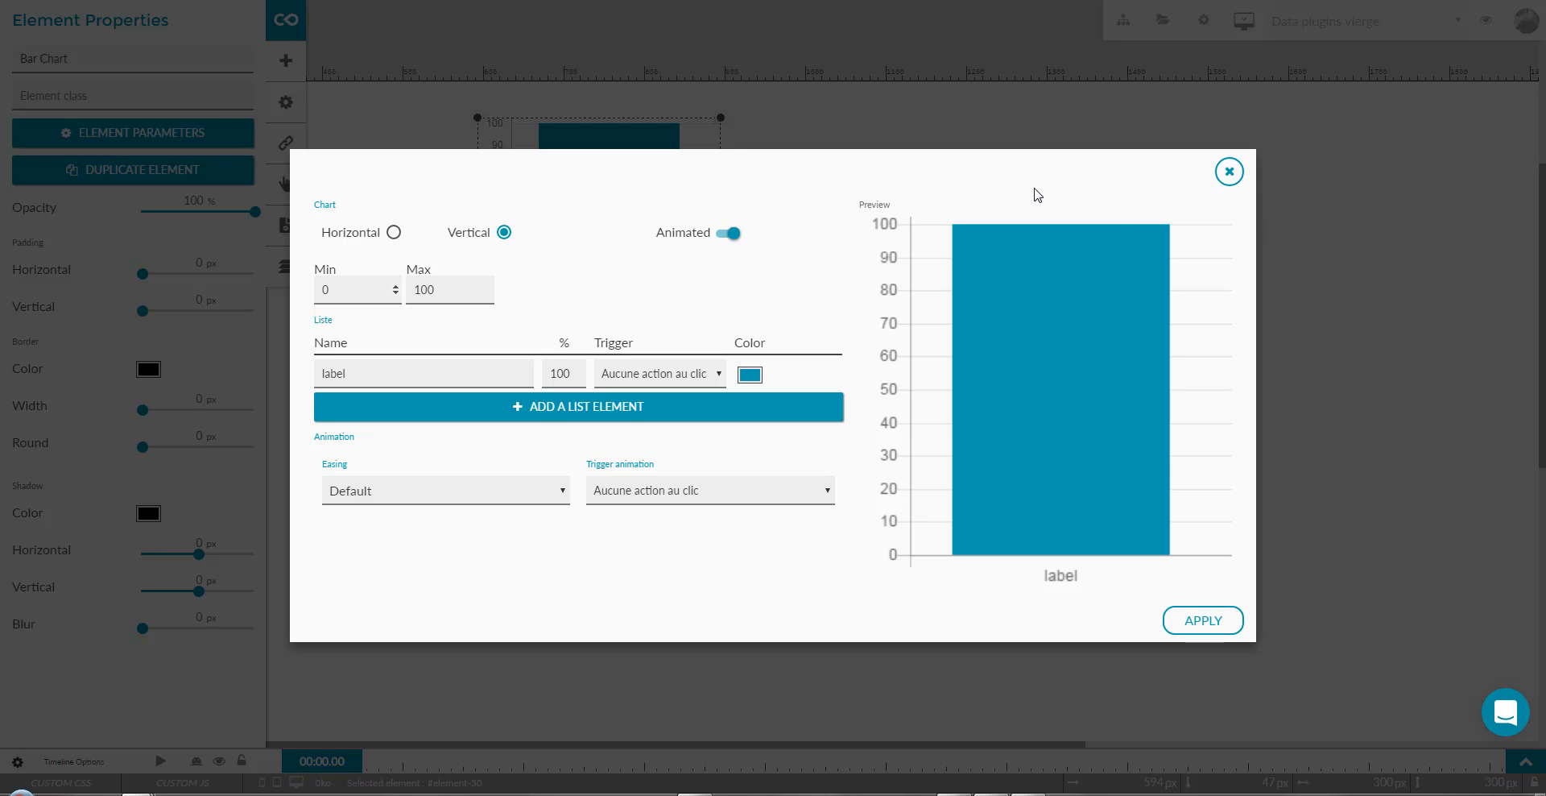
left_click(394, 234)
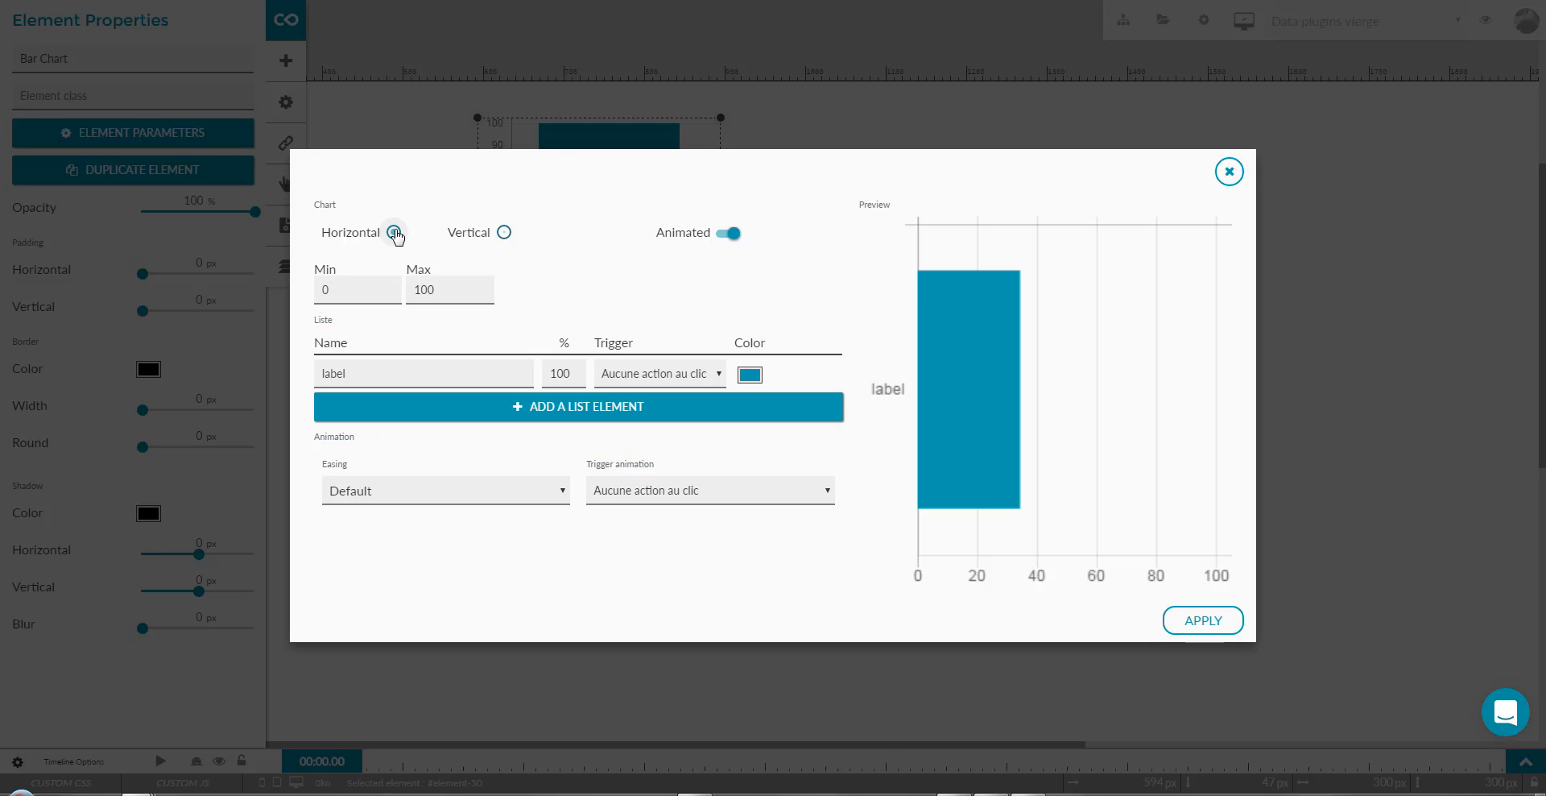
left_click(505, 234)
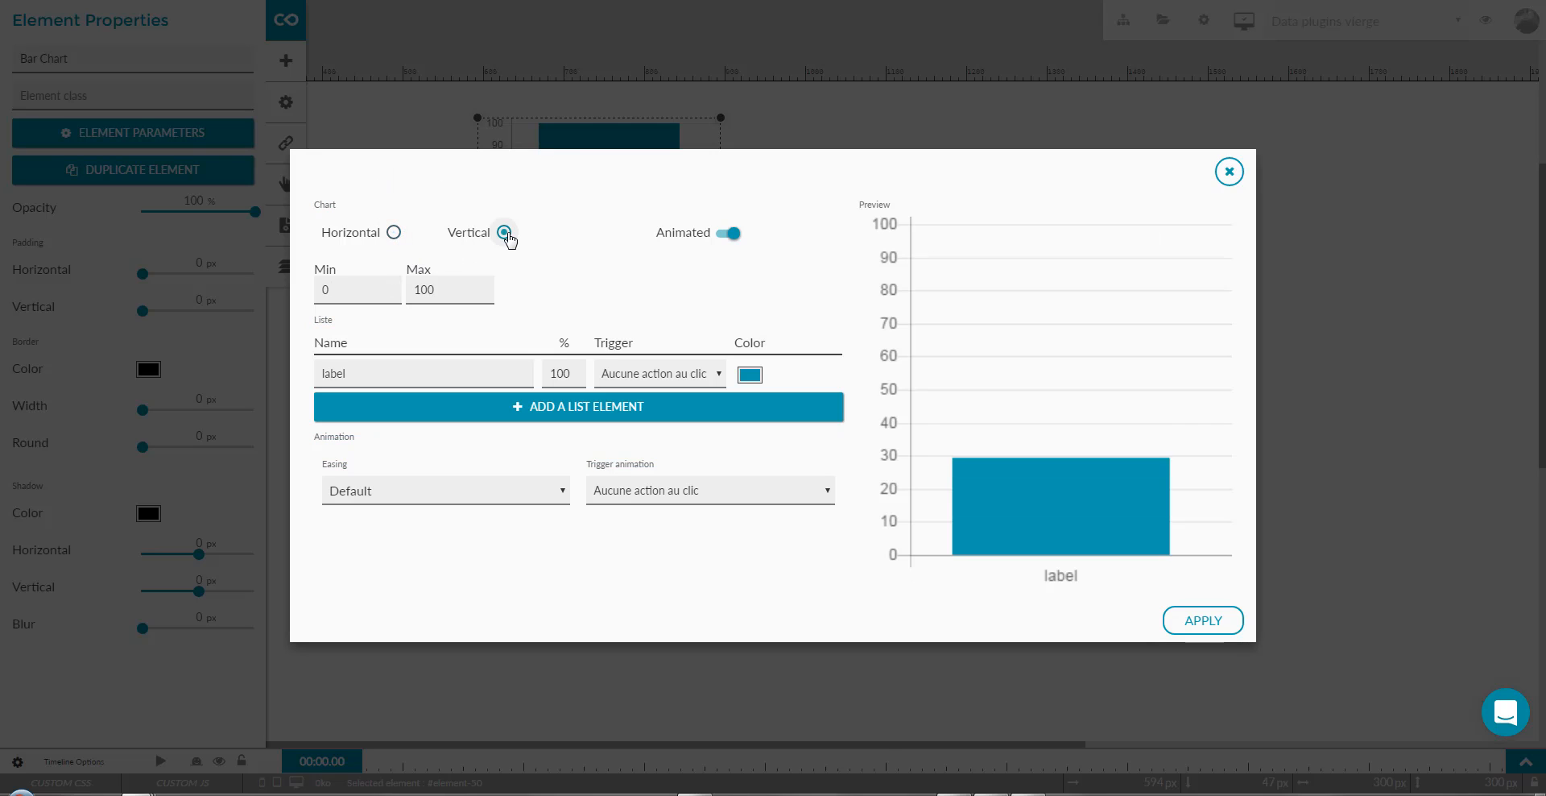
left_click(727, 235)
left_click(729, 235)
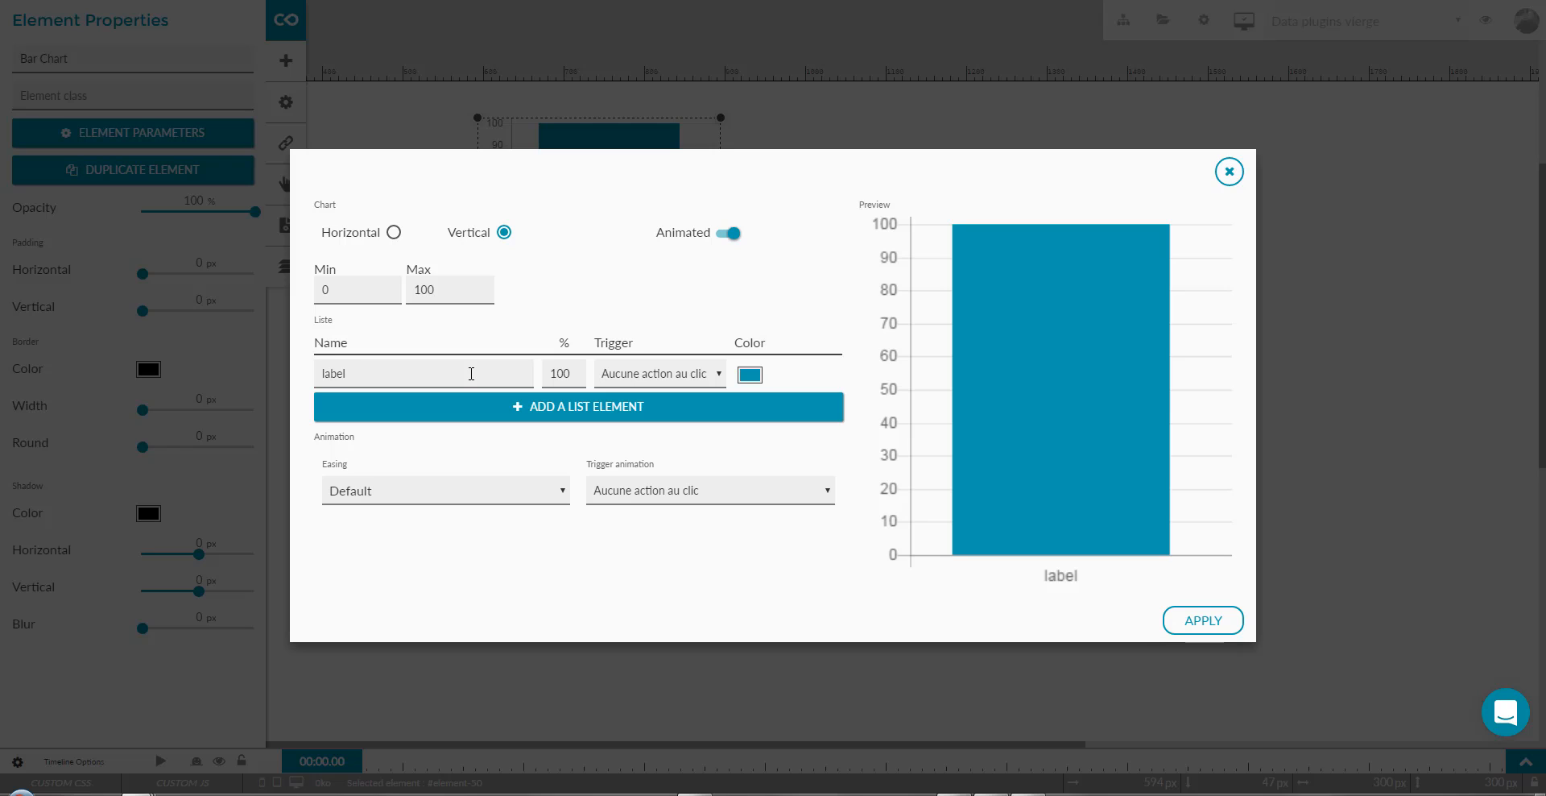
Examine the name, trigger and color settings of the bar chart's first list element without changing them
left_click_drag(443, 371, 302, 356)
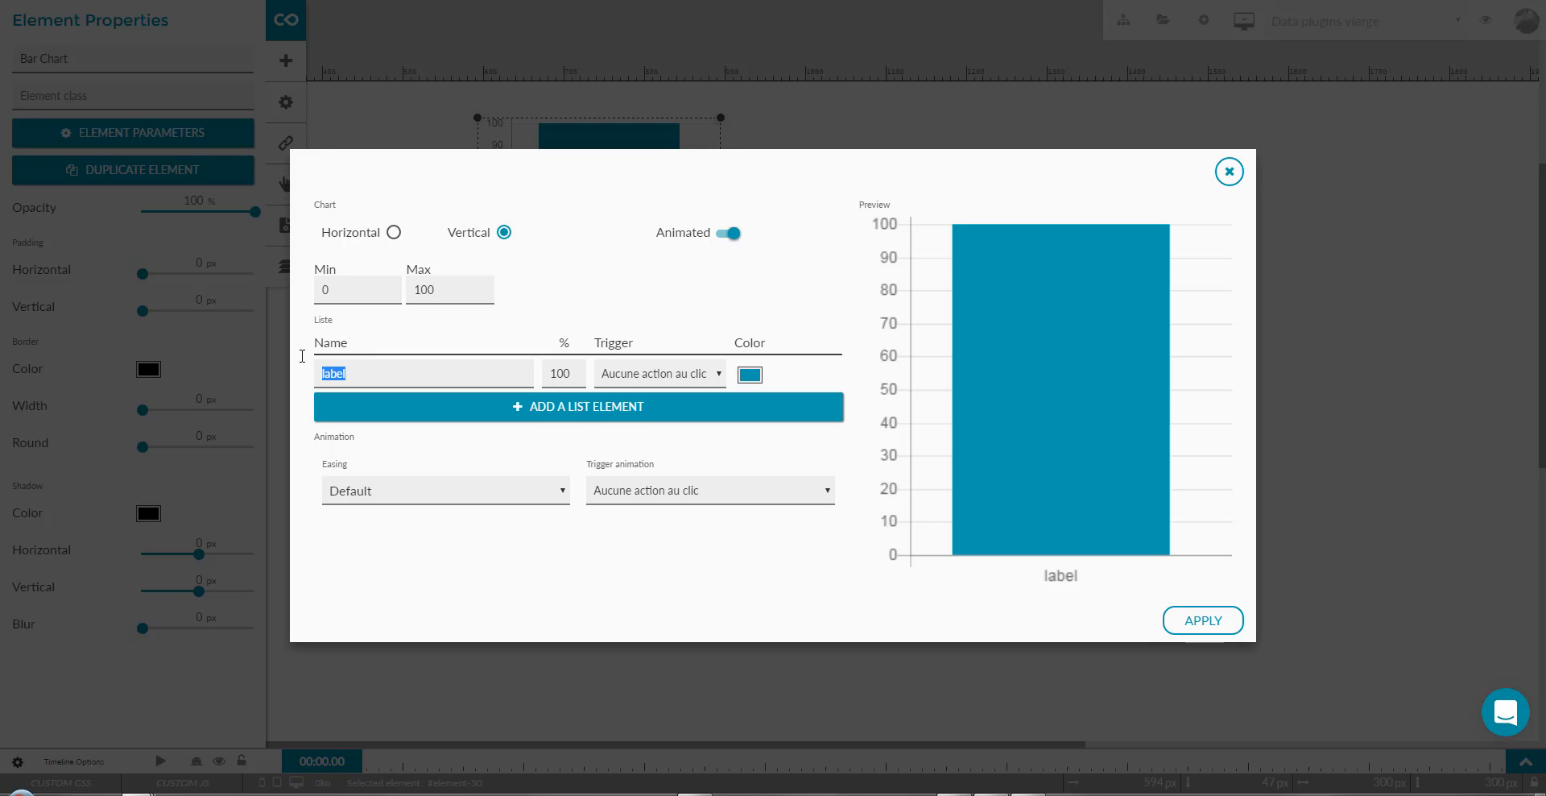
left_click(390, 380)
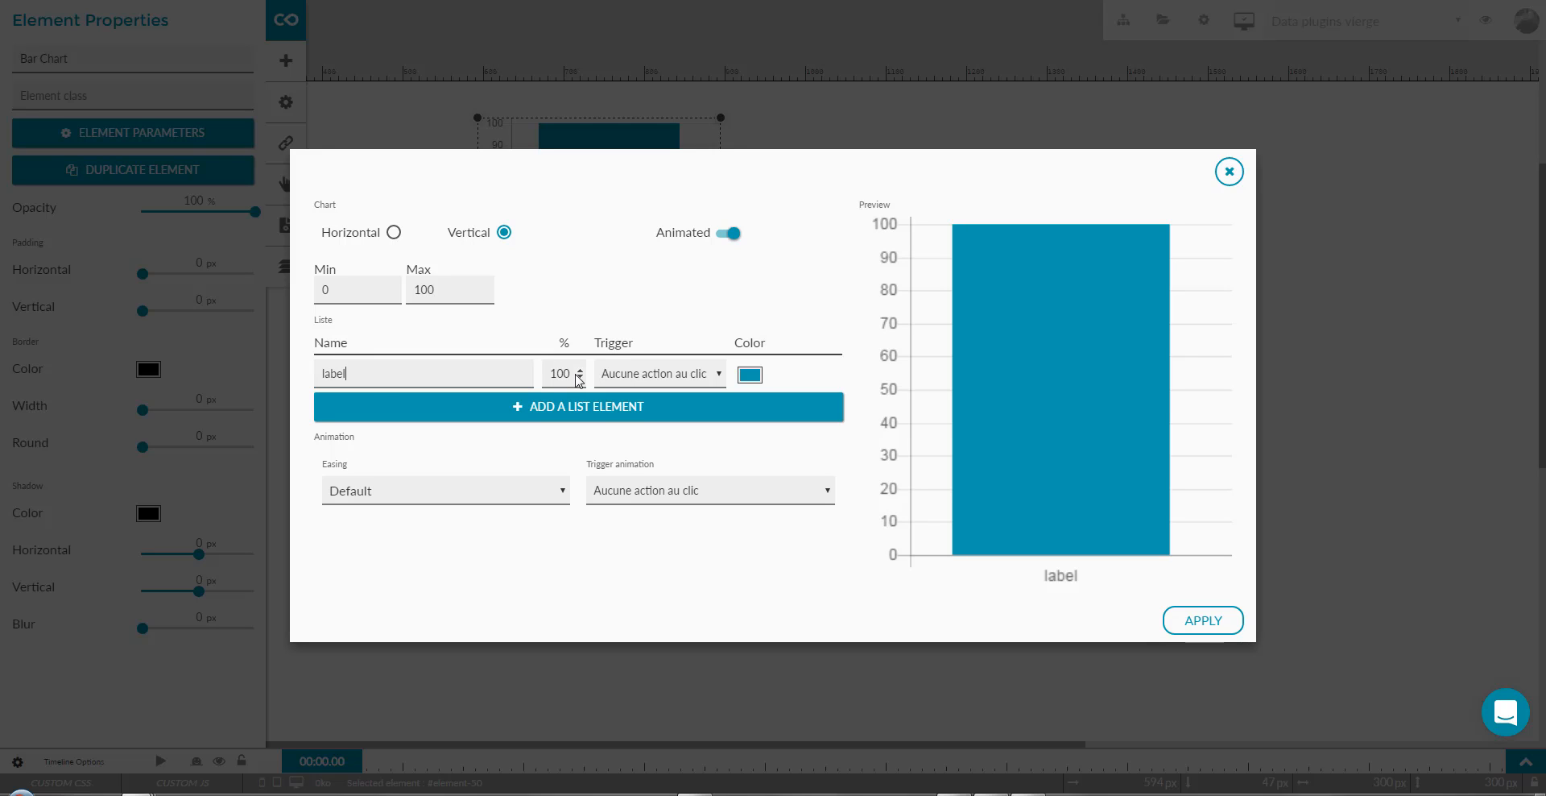
left_click(719, 376)
left_click(719, 380)
left_click(750, 375)
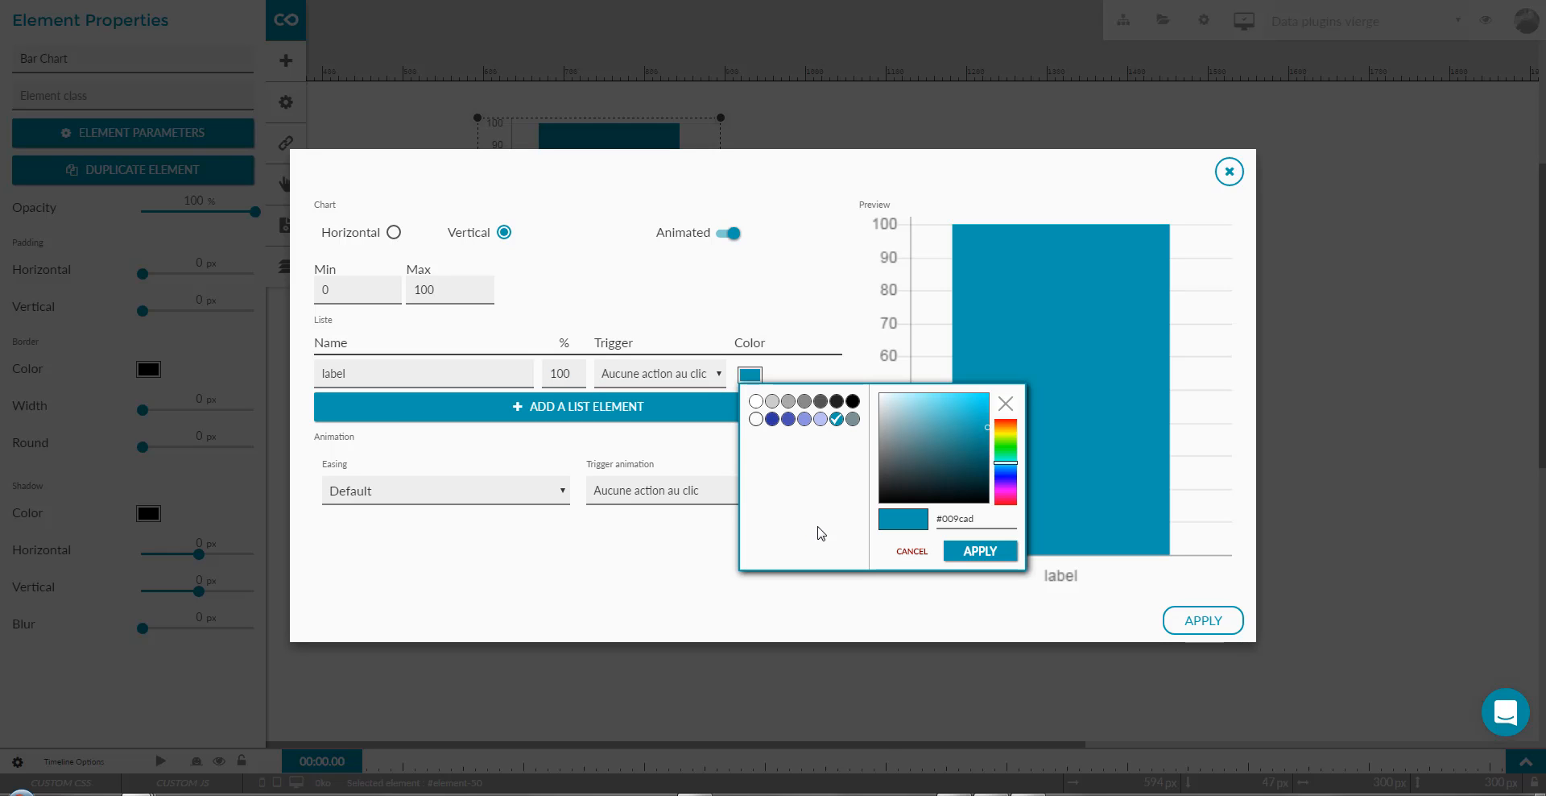
left_click(908, 554)
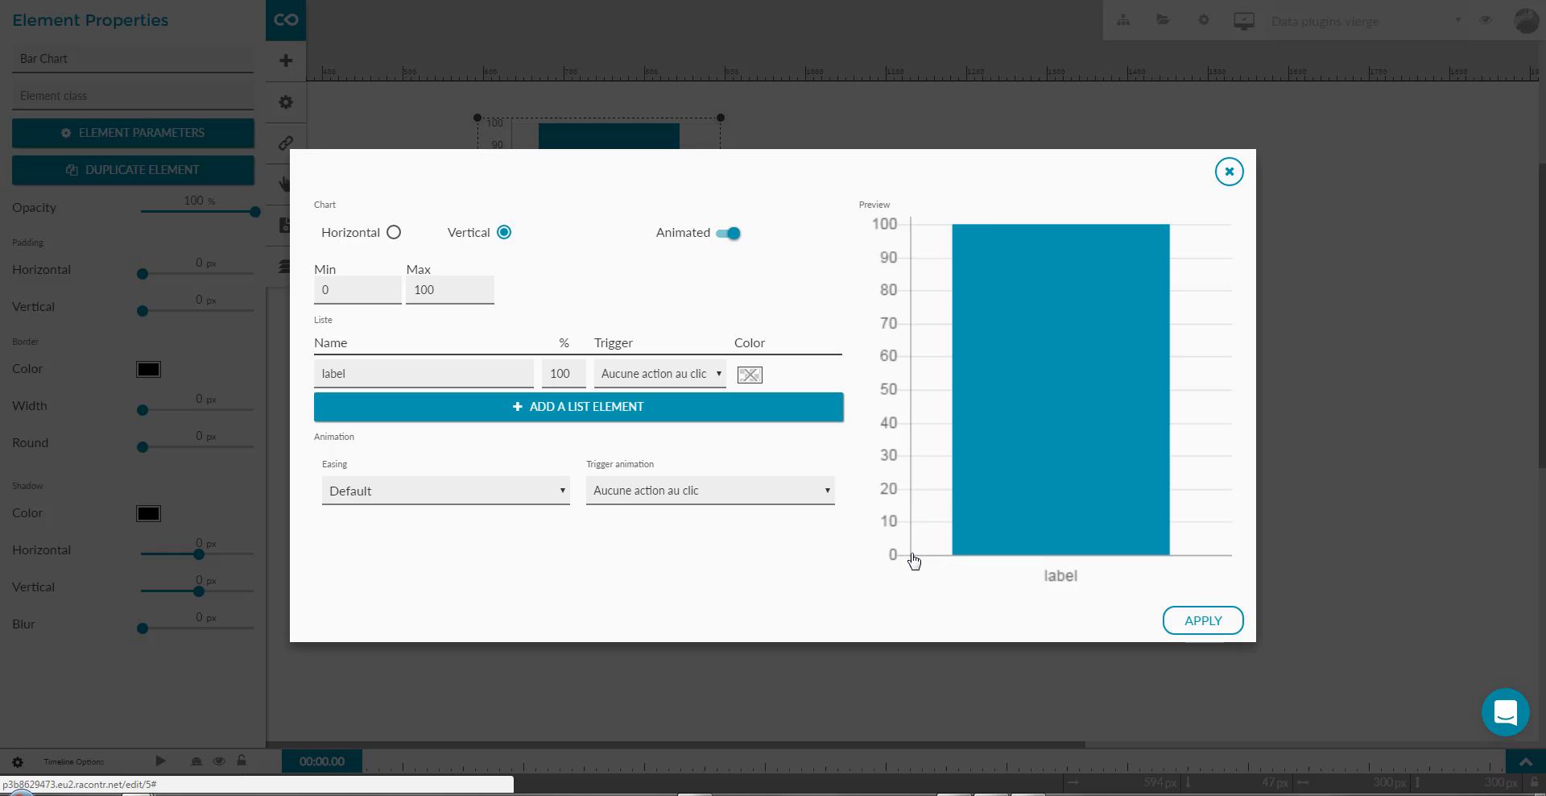
Add three more list elements to the bar chart
left_click(630, 417)
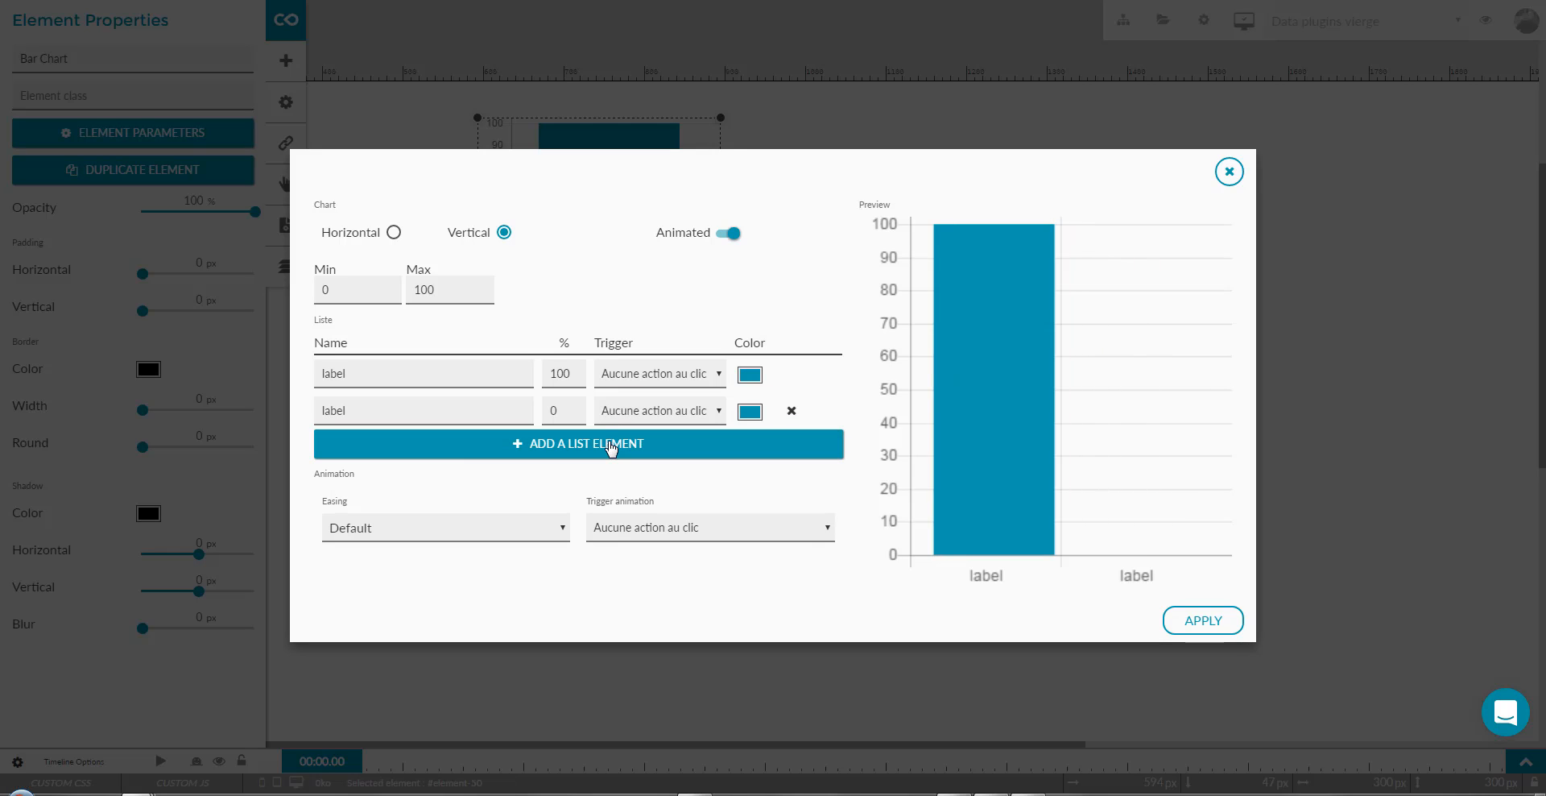
left_click(612, 448)
left_click(591, 483)
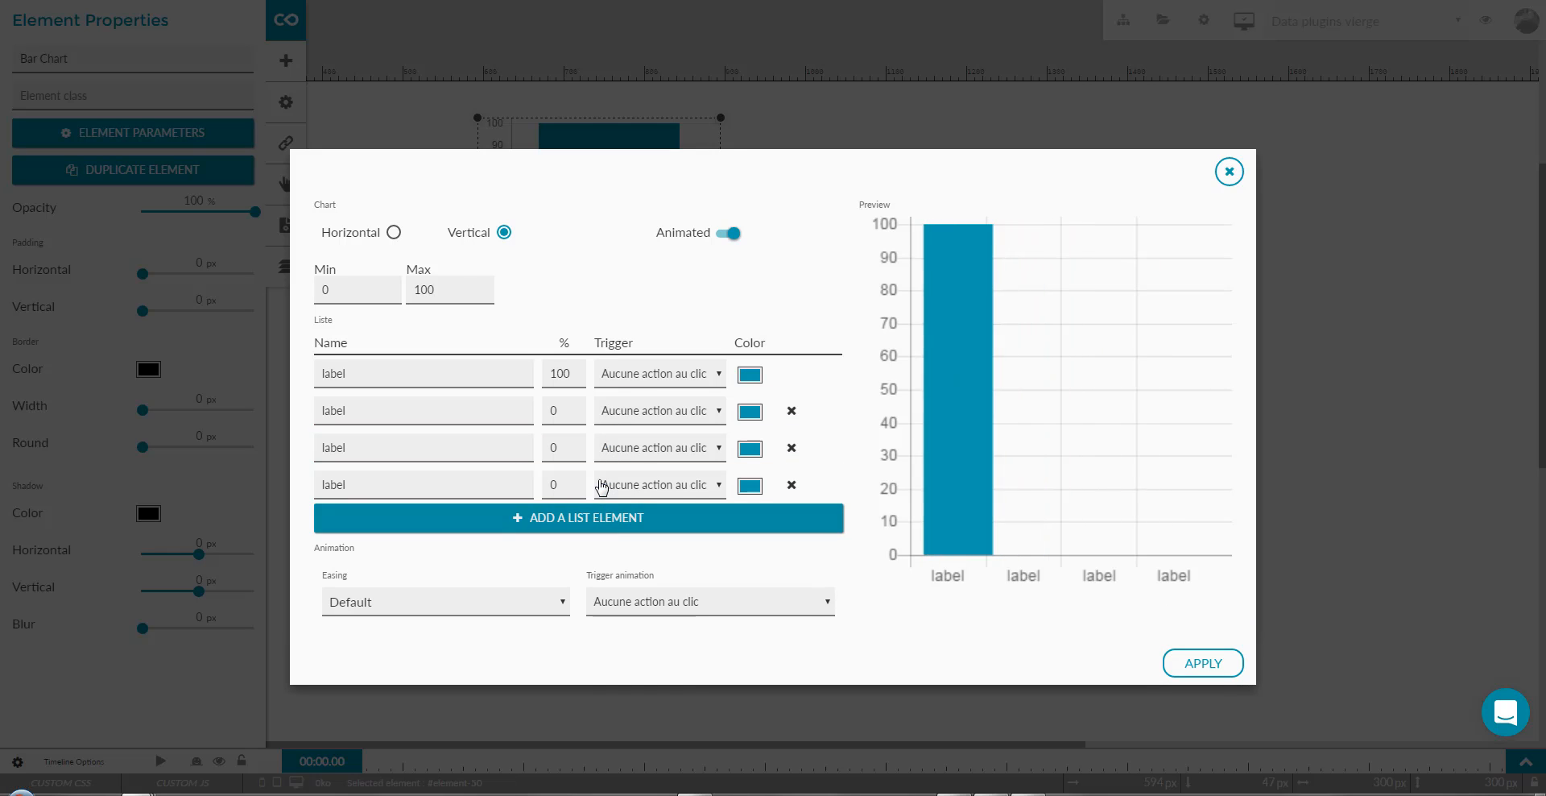
Delete the bar chart's fourth list element and review the trigger animation and easing options
left_click(807, 606)
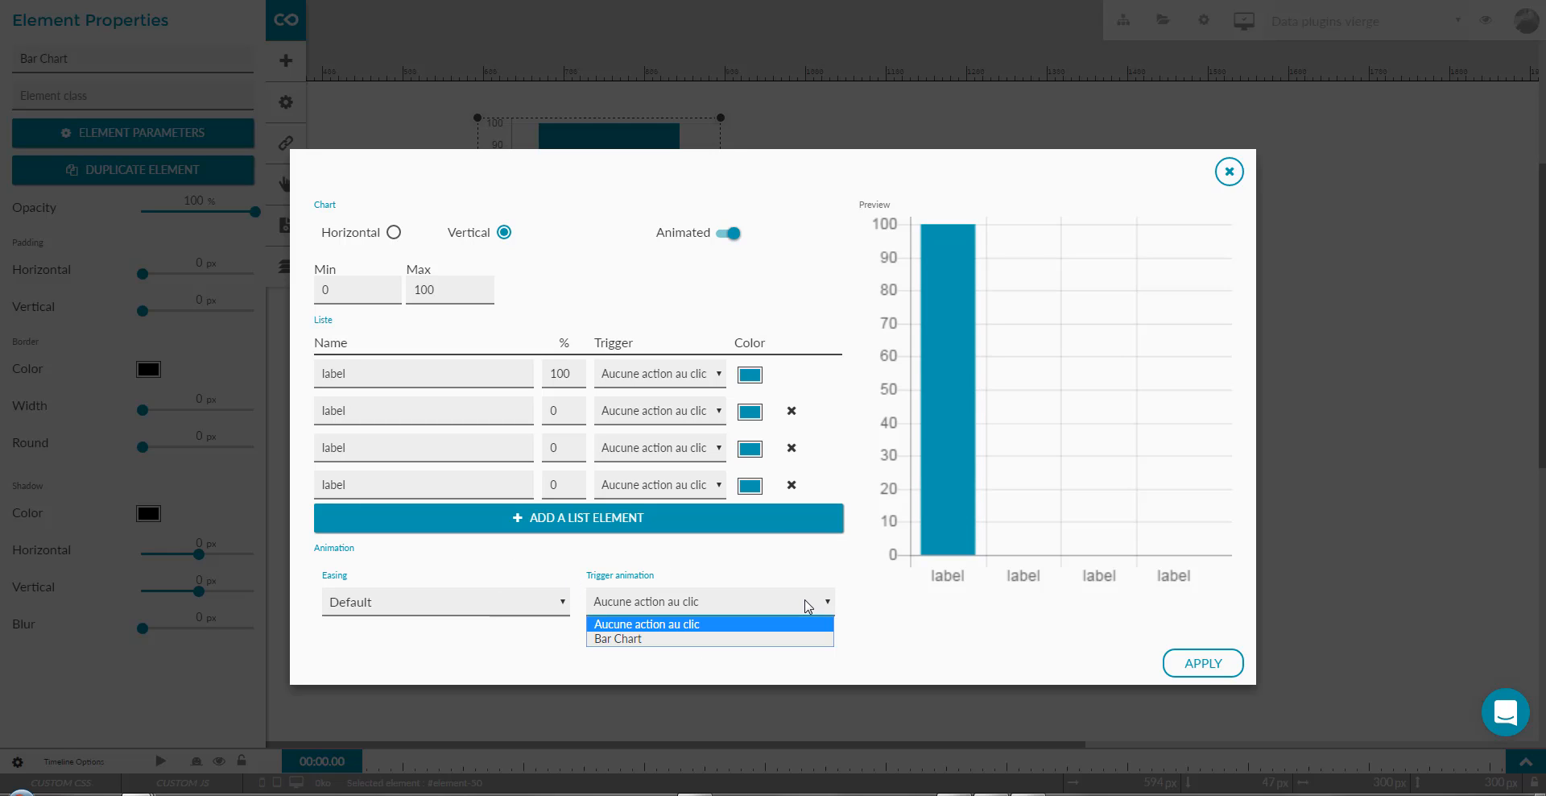
left_click(795, 594)
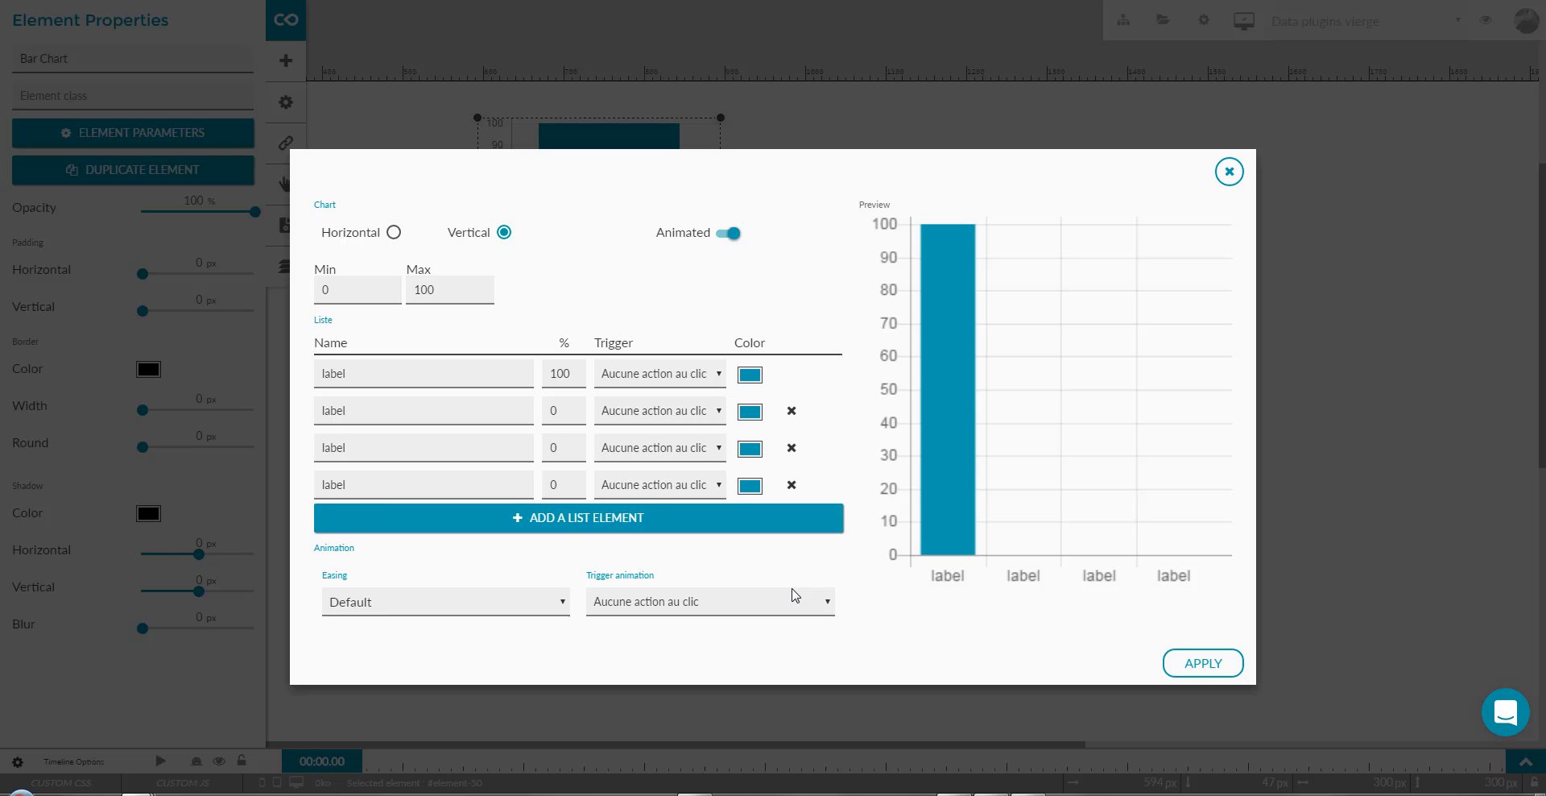
left_click(792, 487)
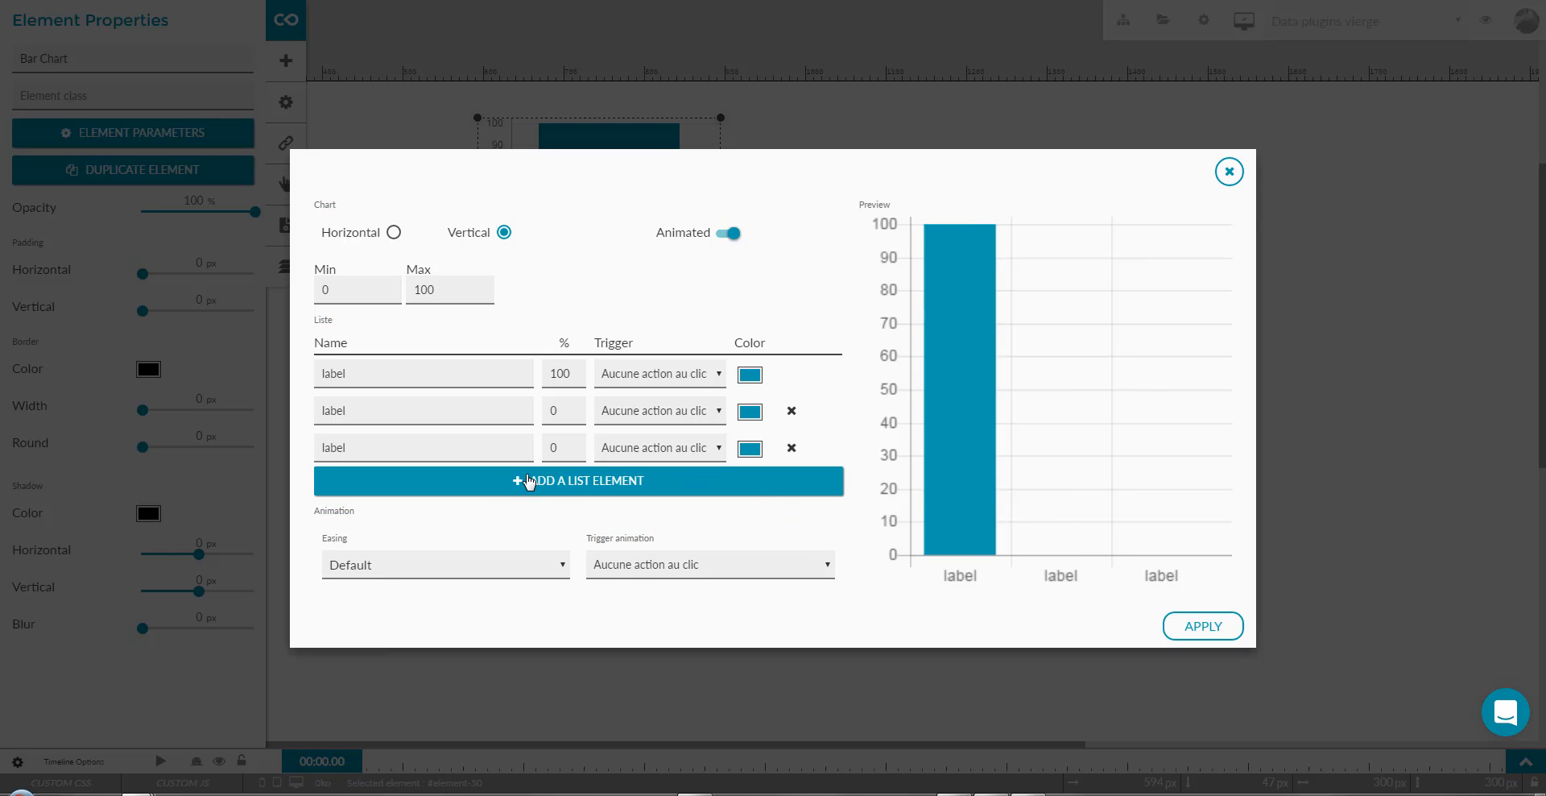
left_click(520, 570)
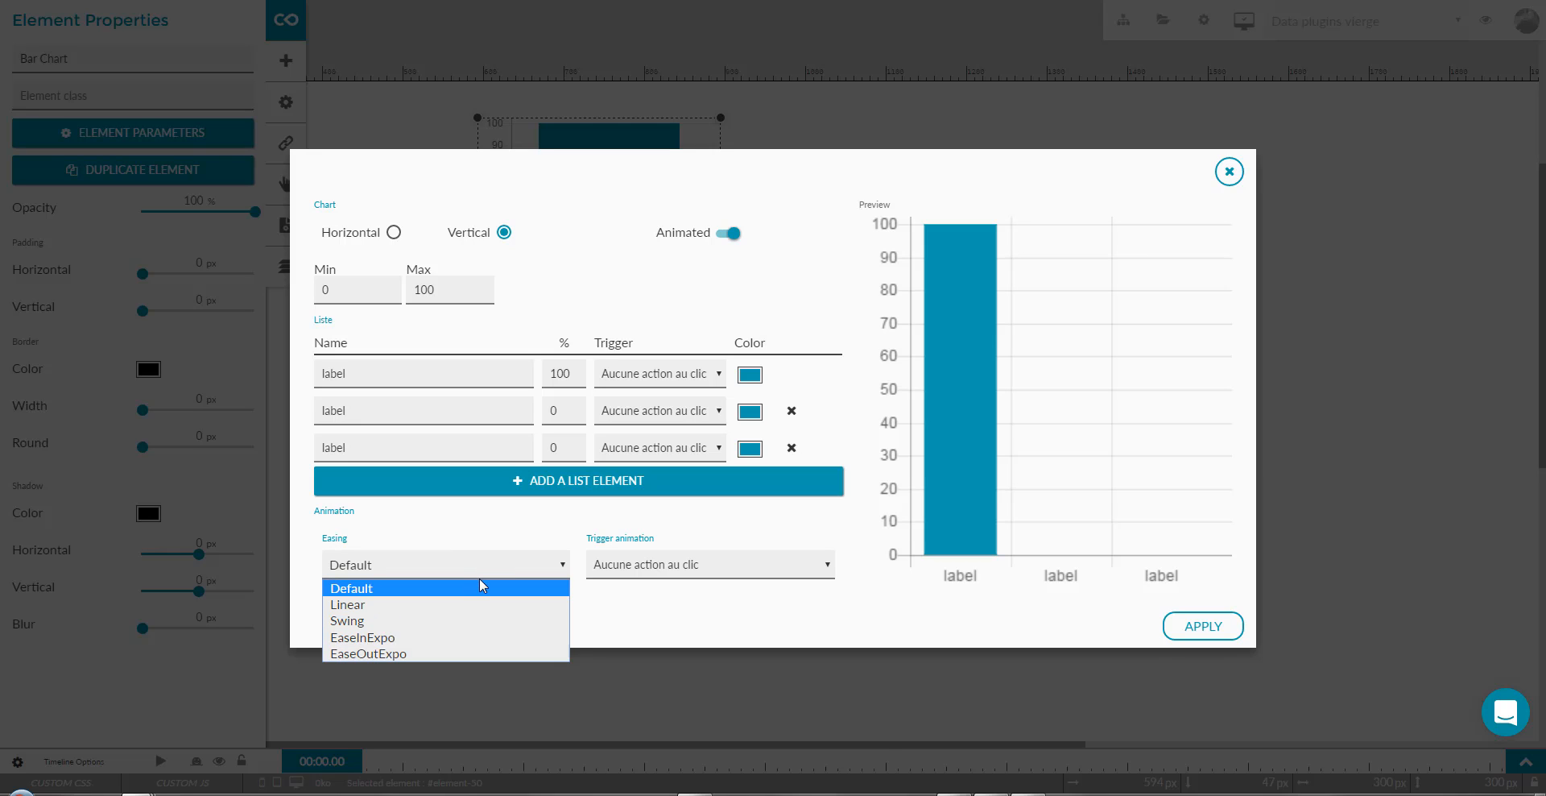
left_click(482, 579)
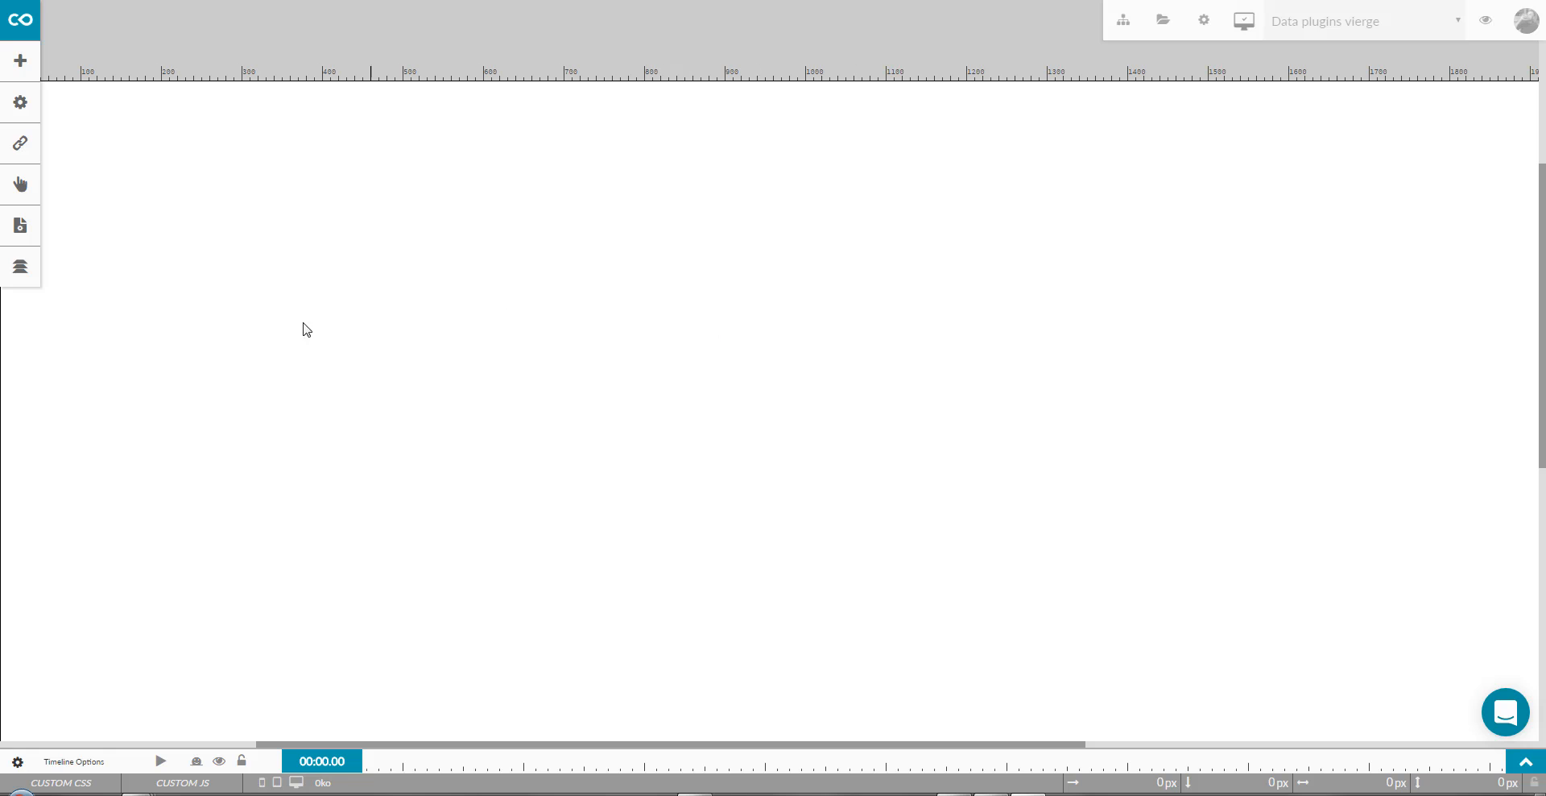
Add a Round Chart element, preview it as a donut, and set it back to pie
left_click(21, 73)
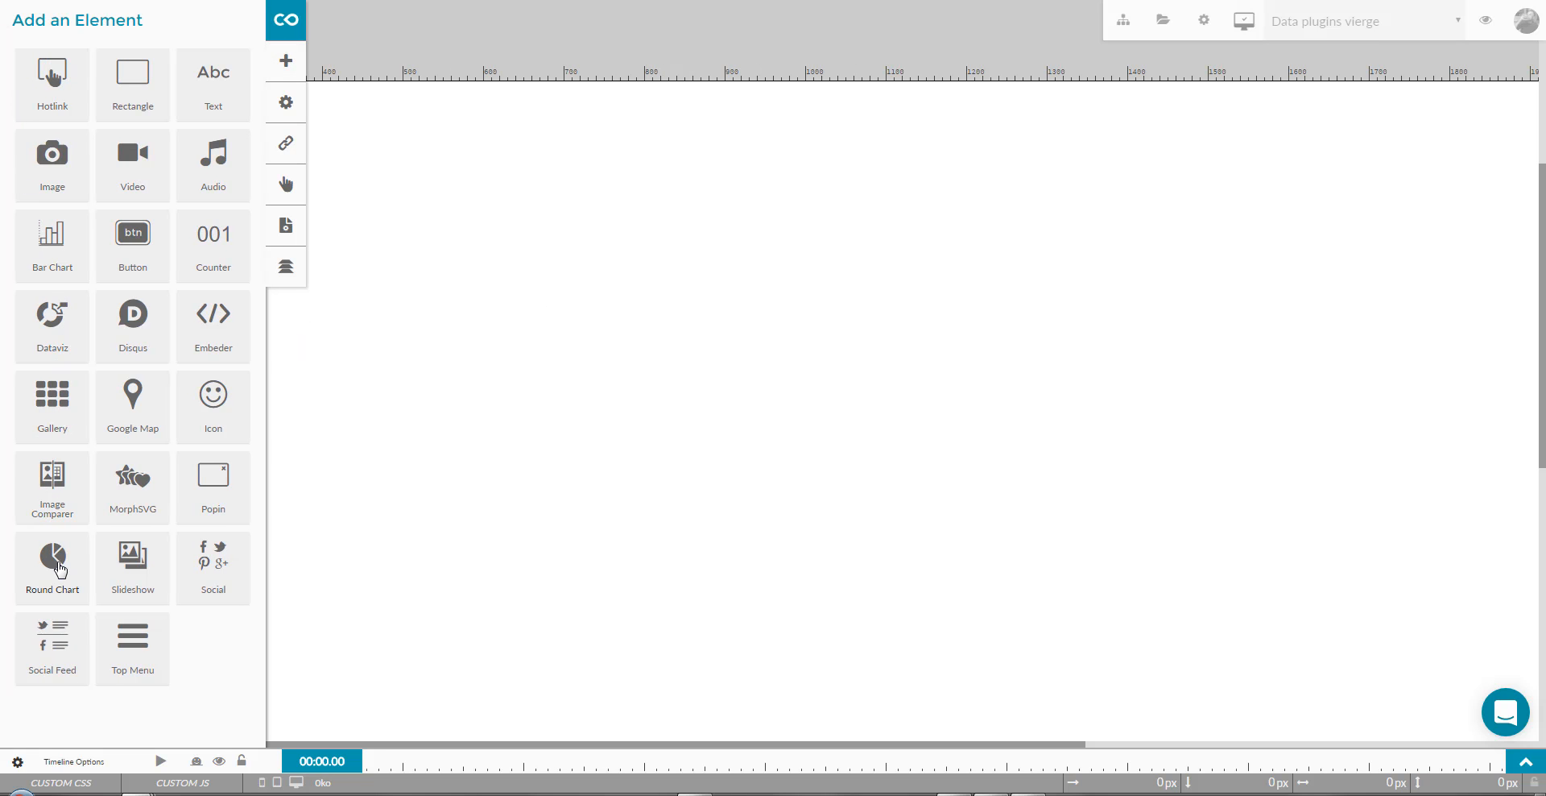
left_click(56, 568)
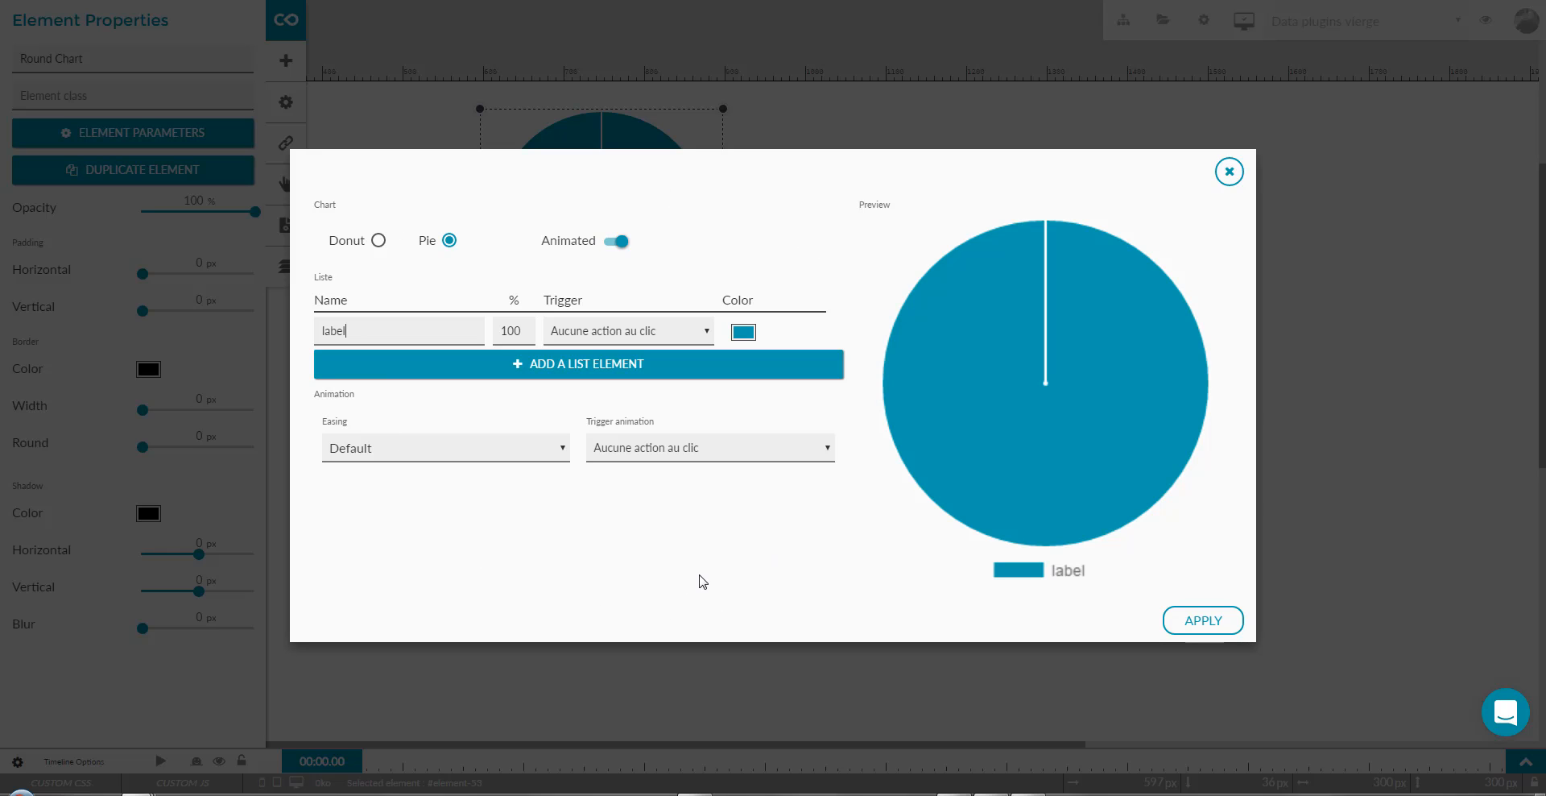
left_click(379, 245)
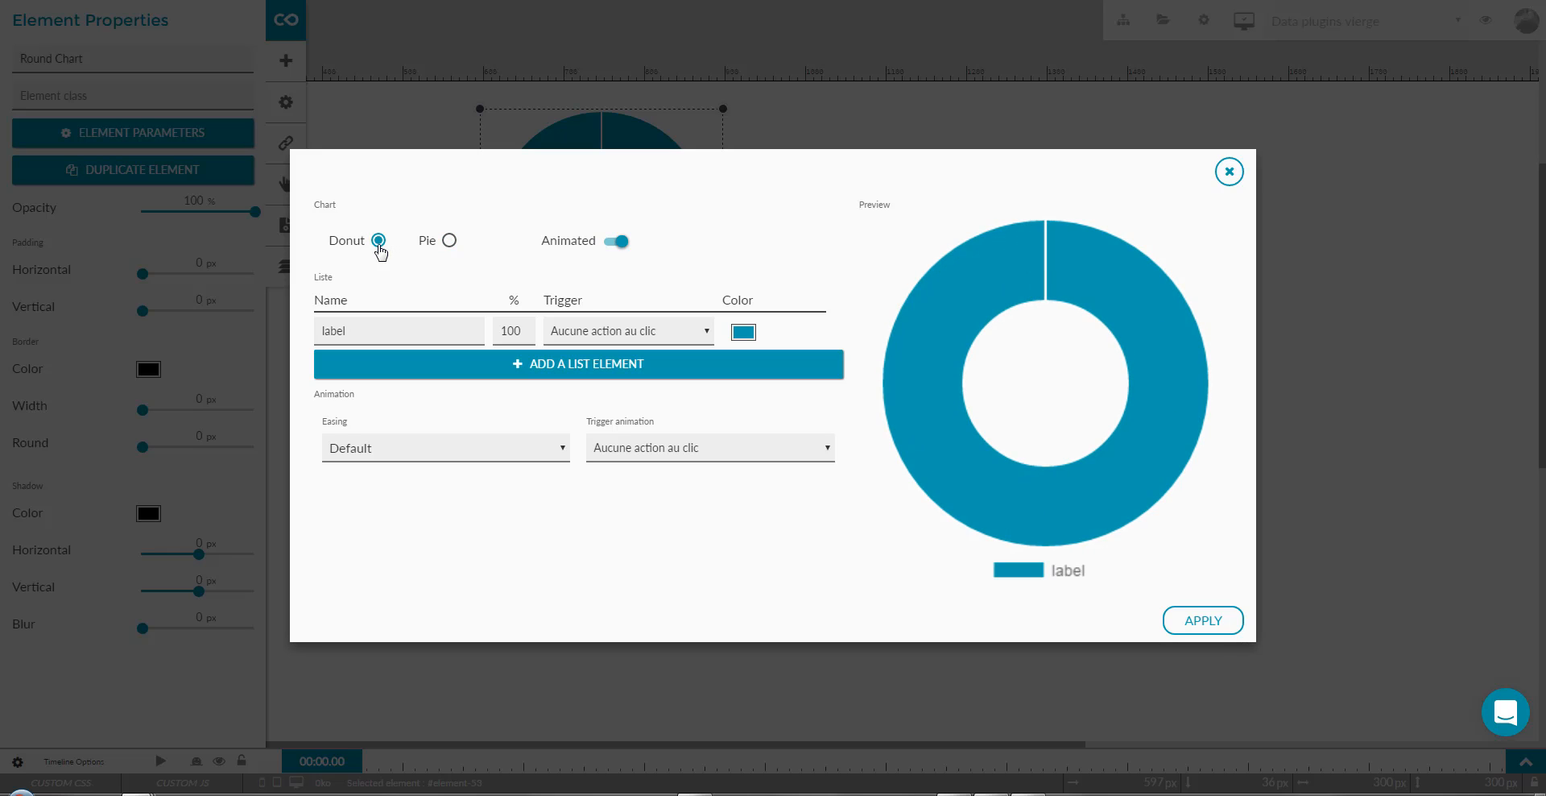
left_click(449, 241)
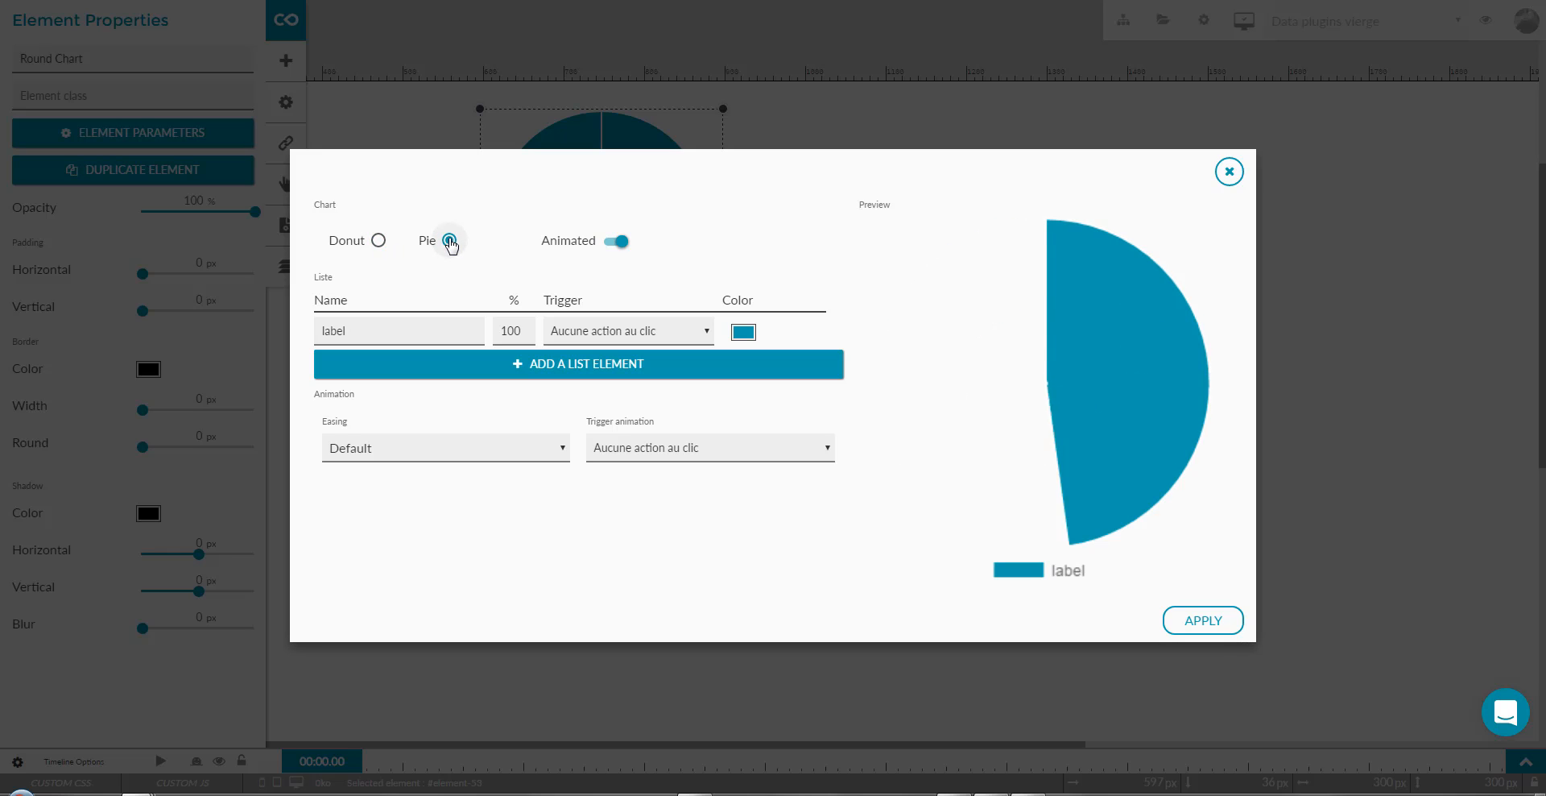
Toggle the round chart's animation off and on while comparing the donut and pie styles, ending on pie
left_click(616, 243)
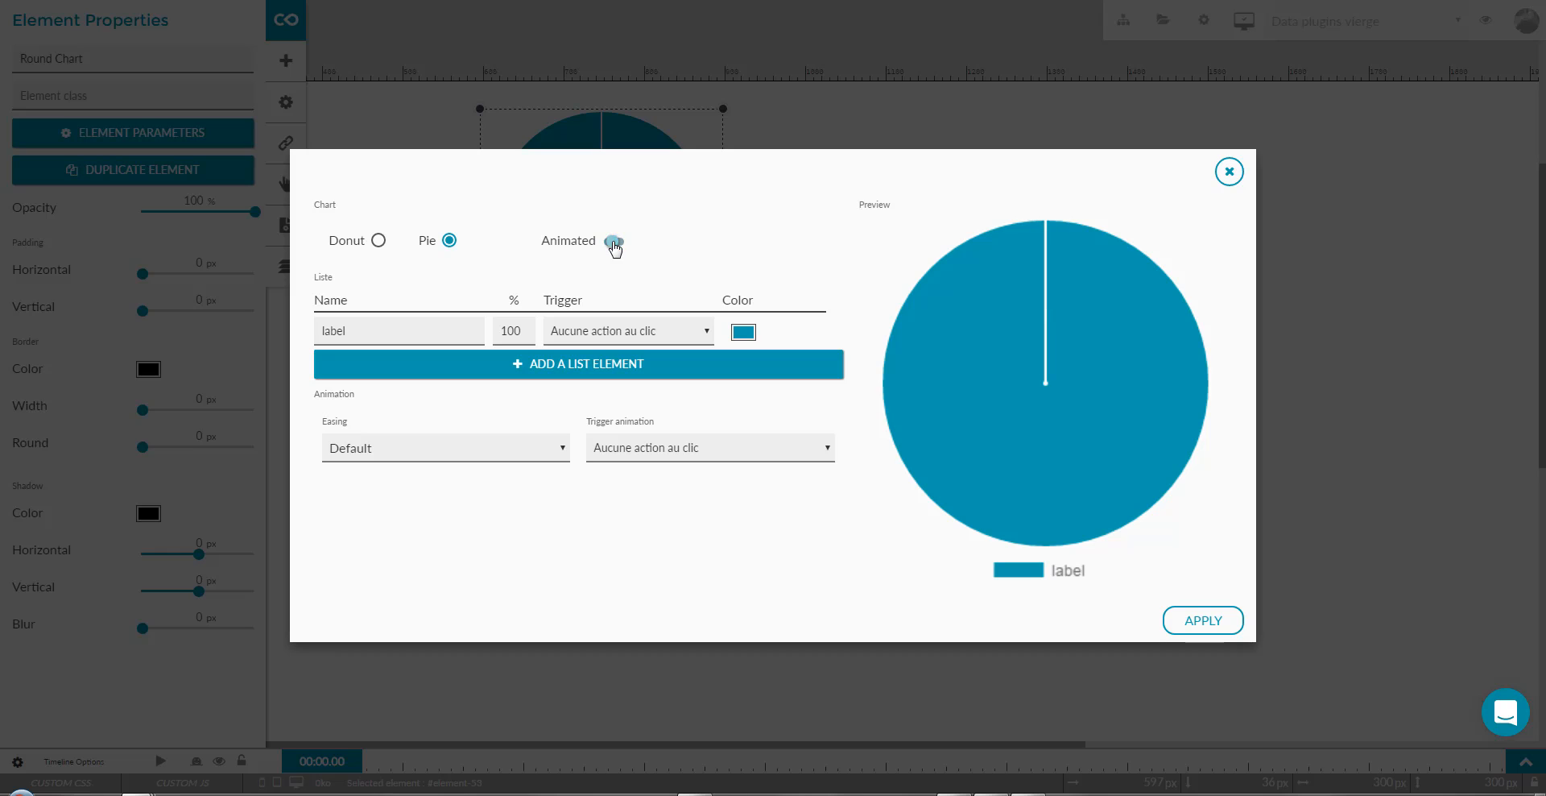
left_click(378, 240)
left_click(615, 241)
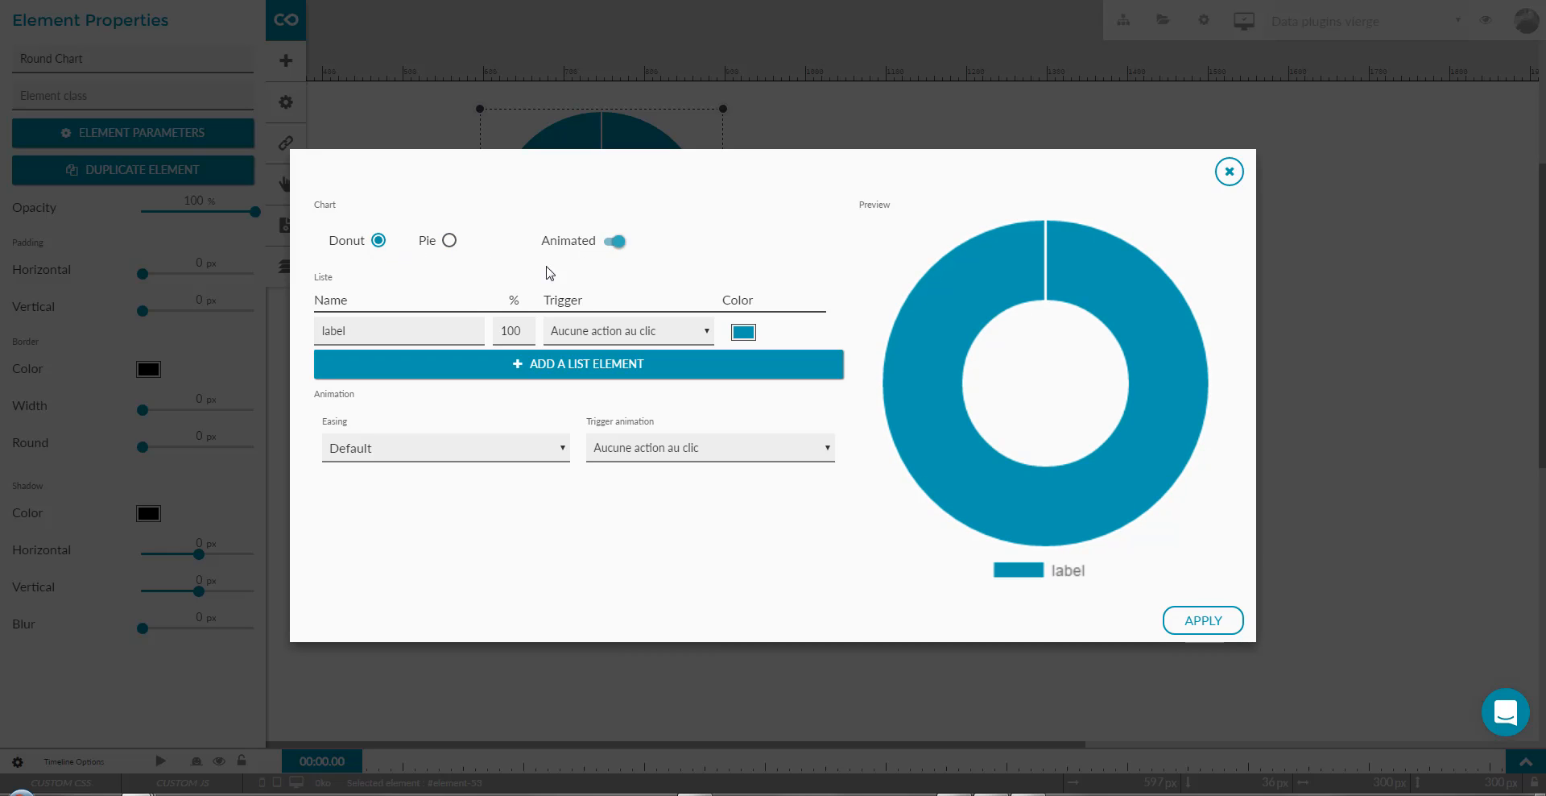
left_click(448, 241)
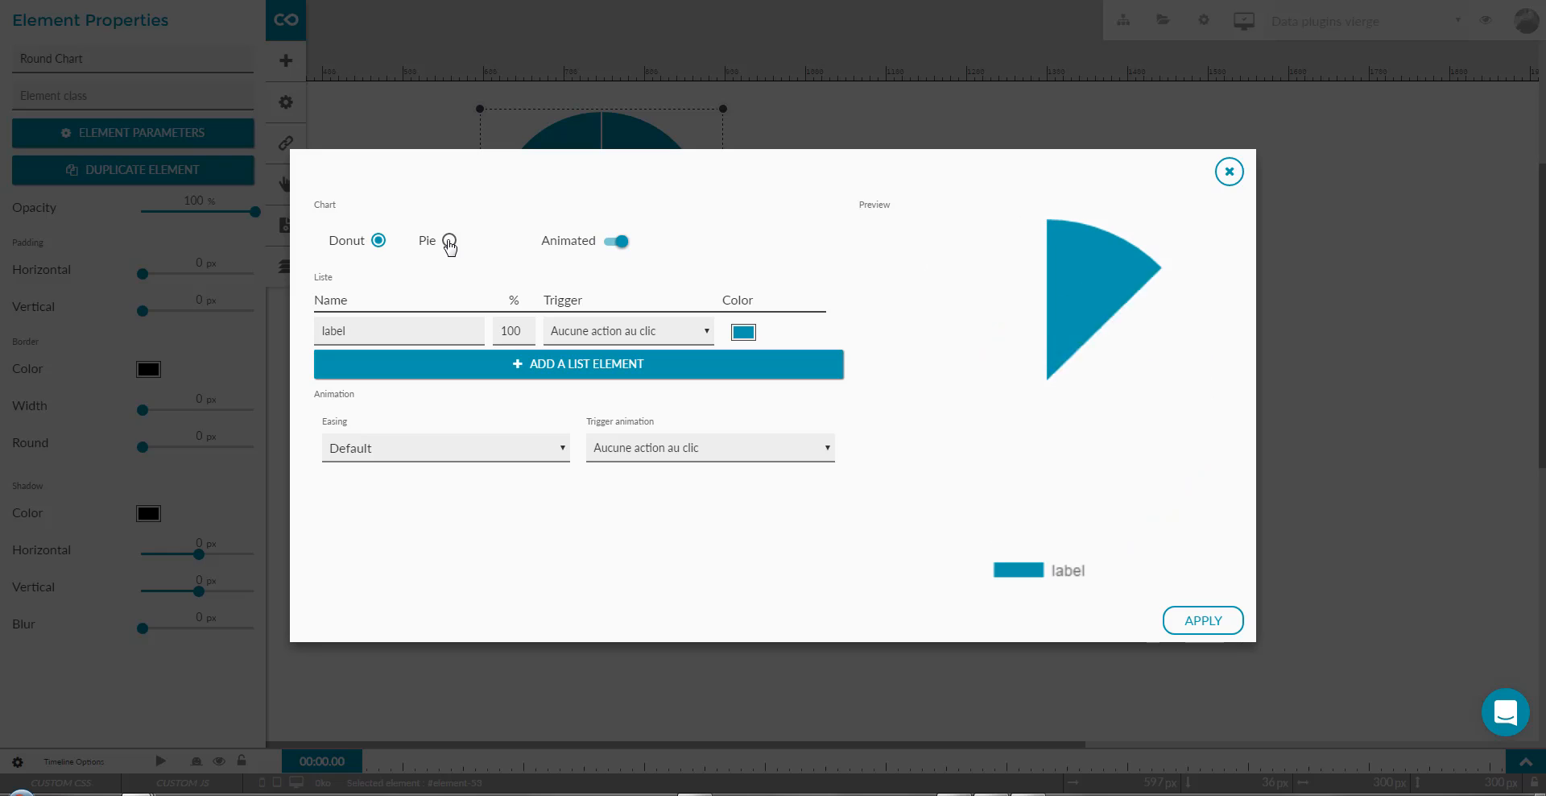
left_click(380, 241)
left_click(449, 240)
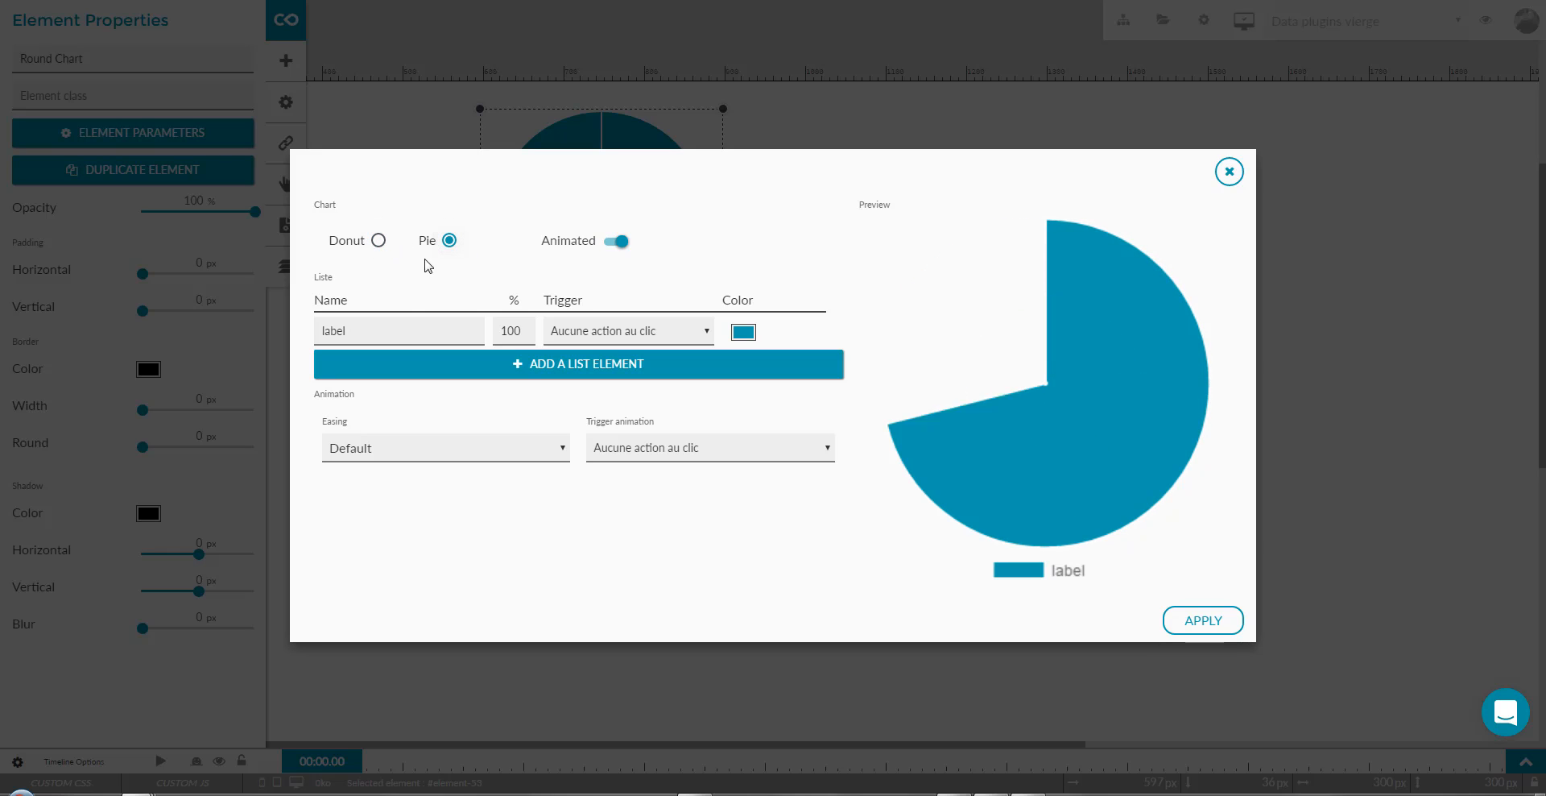
Examine the name, percentage, trigger and color settings of the round chart's first list element without changing them
double_click(314, 335)
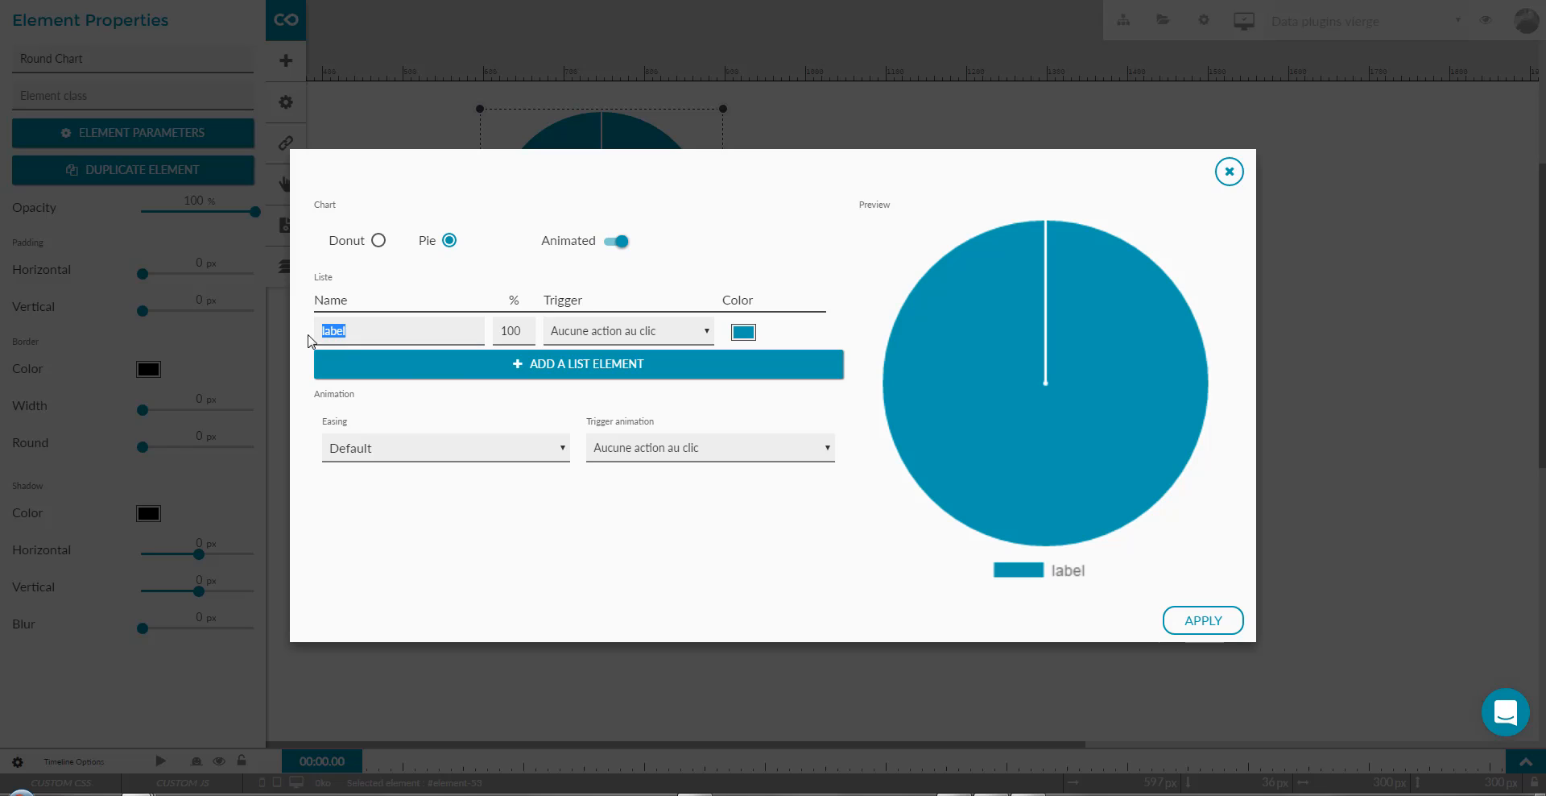
double_click(522, 327)
left_click(707, 335)
left_click(668, 337)
left_click(743, 332)
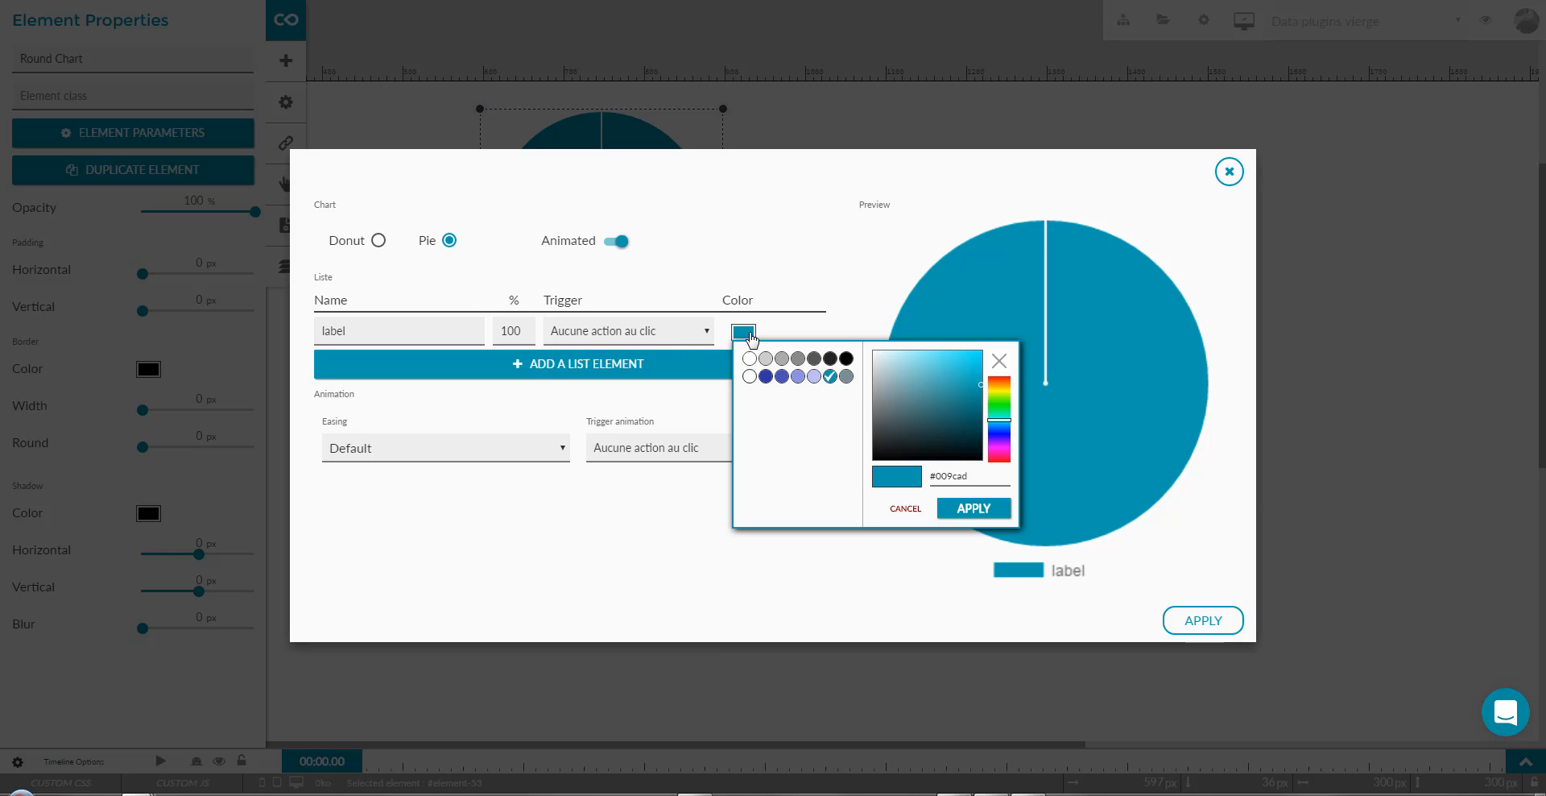
left_click(906, 510)
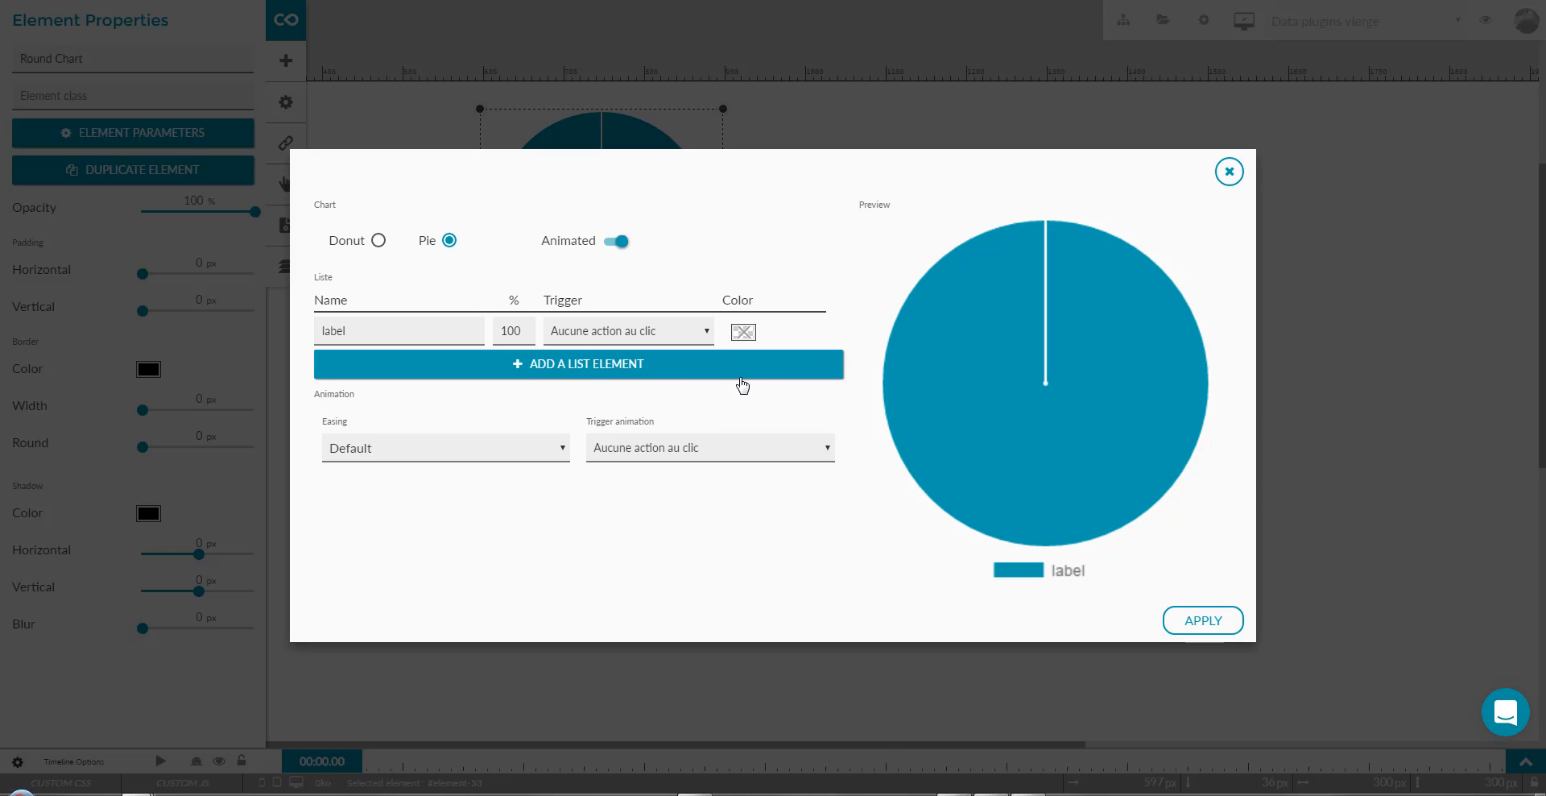
Add three more list elements to the round chart
left_click(579, 365)
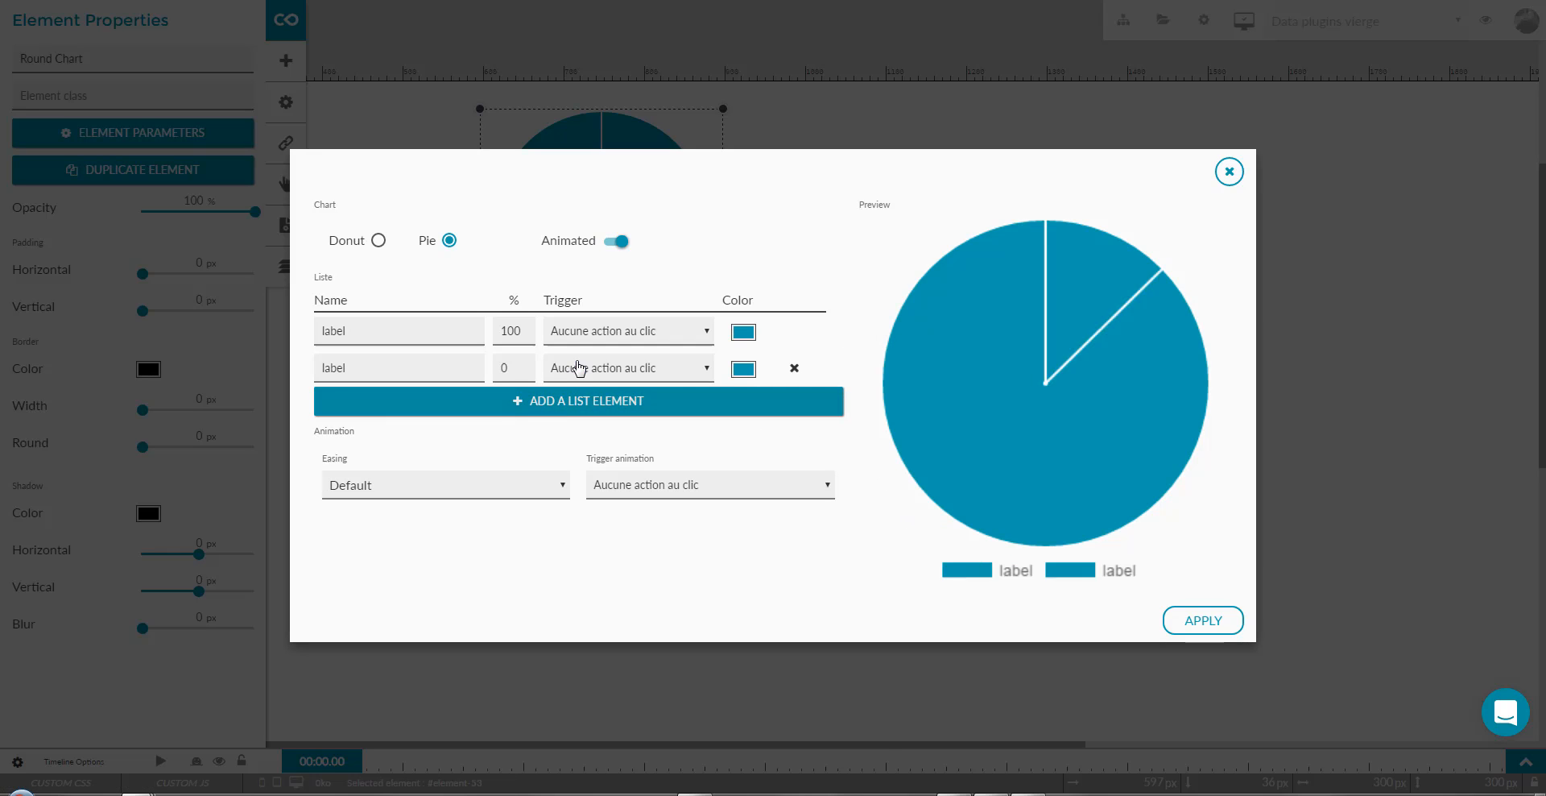
left_click(587, 407)
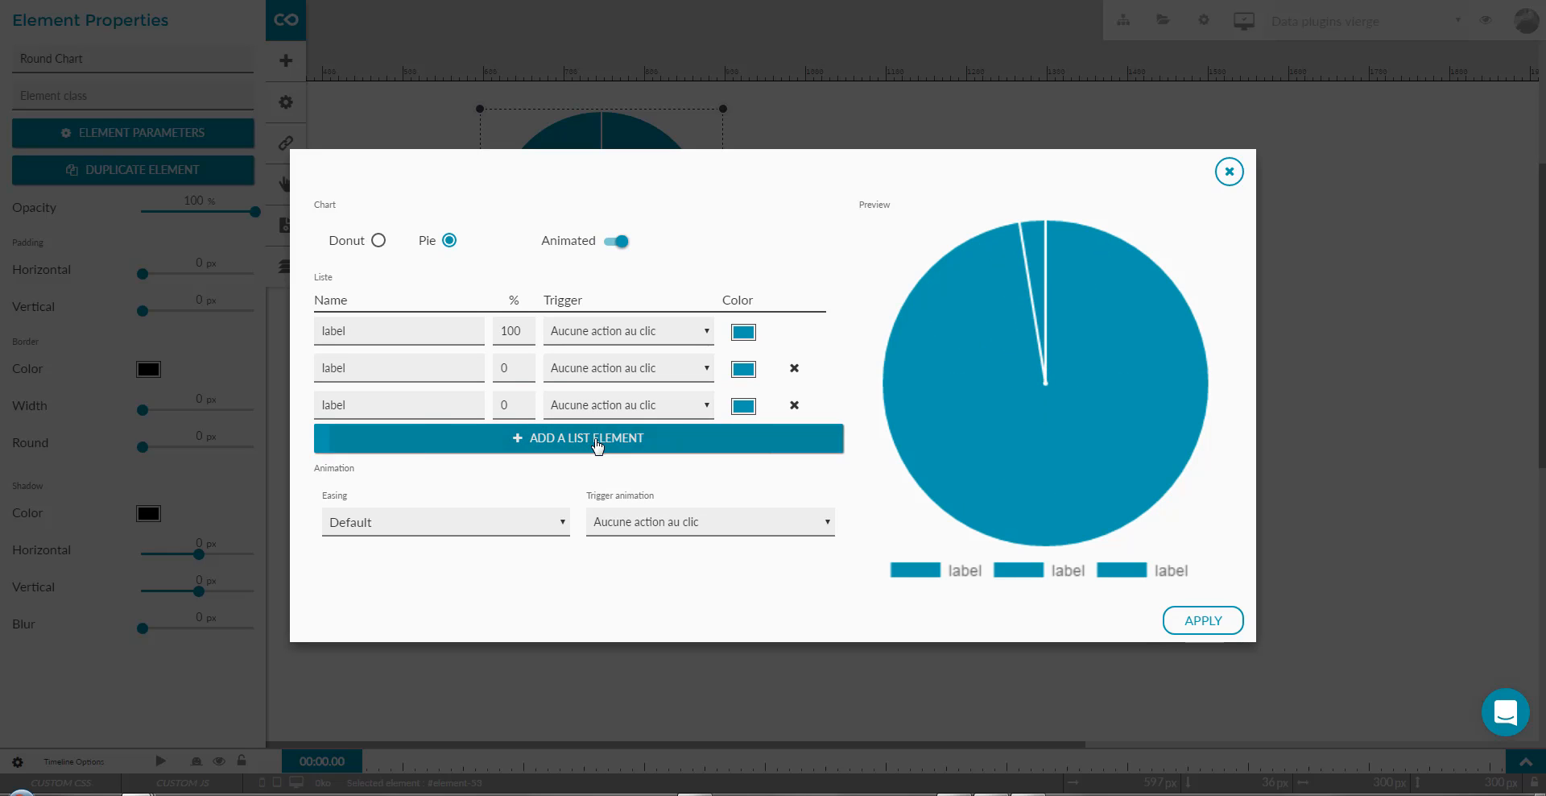
left_click(596, 442)
Delete the round chart's fourth list element and review the trigger animation options
left_click(794, 447)
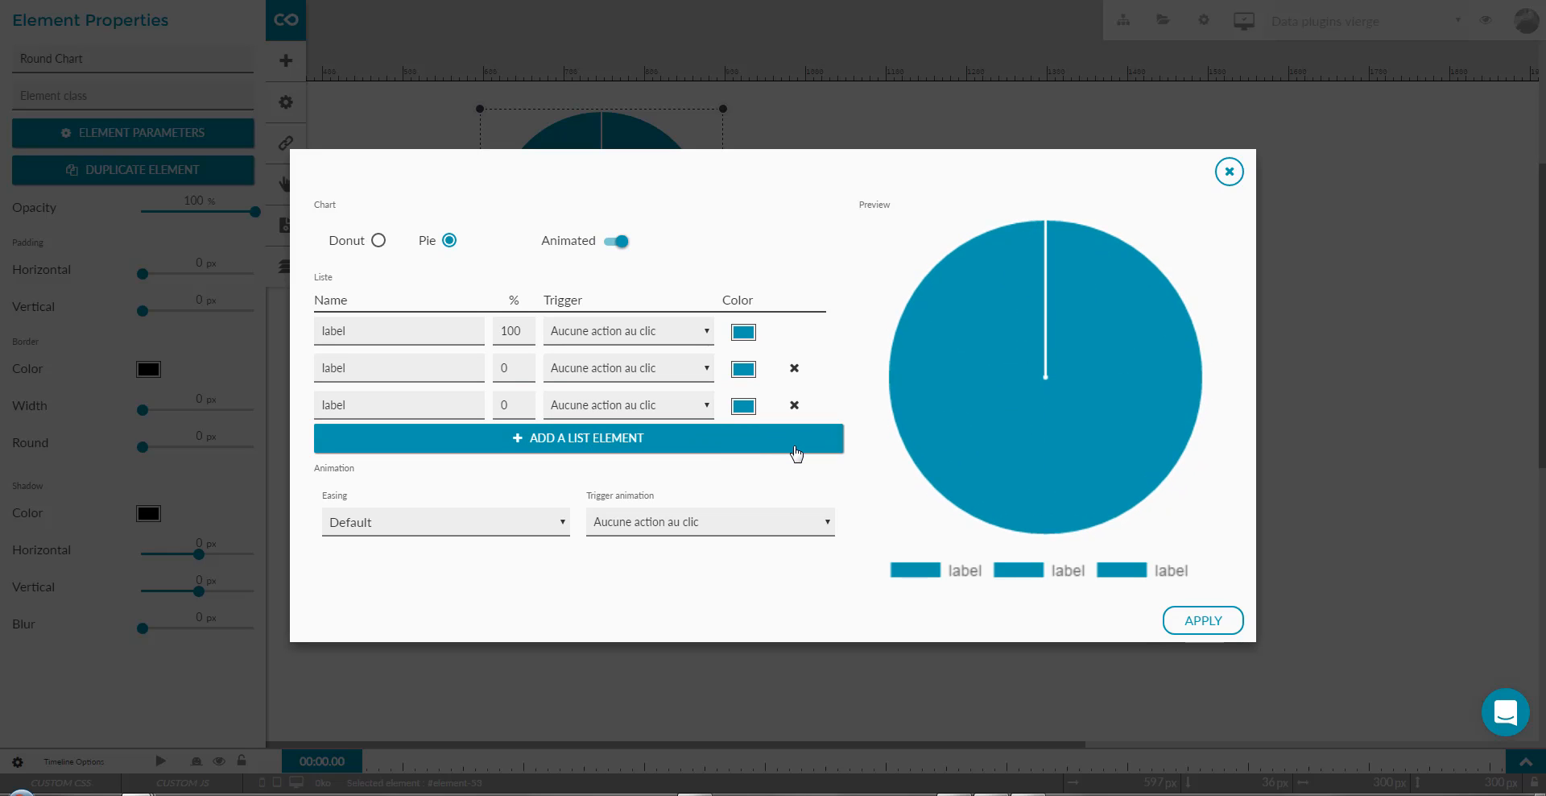
left_click(779, 530)
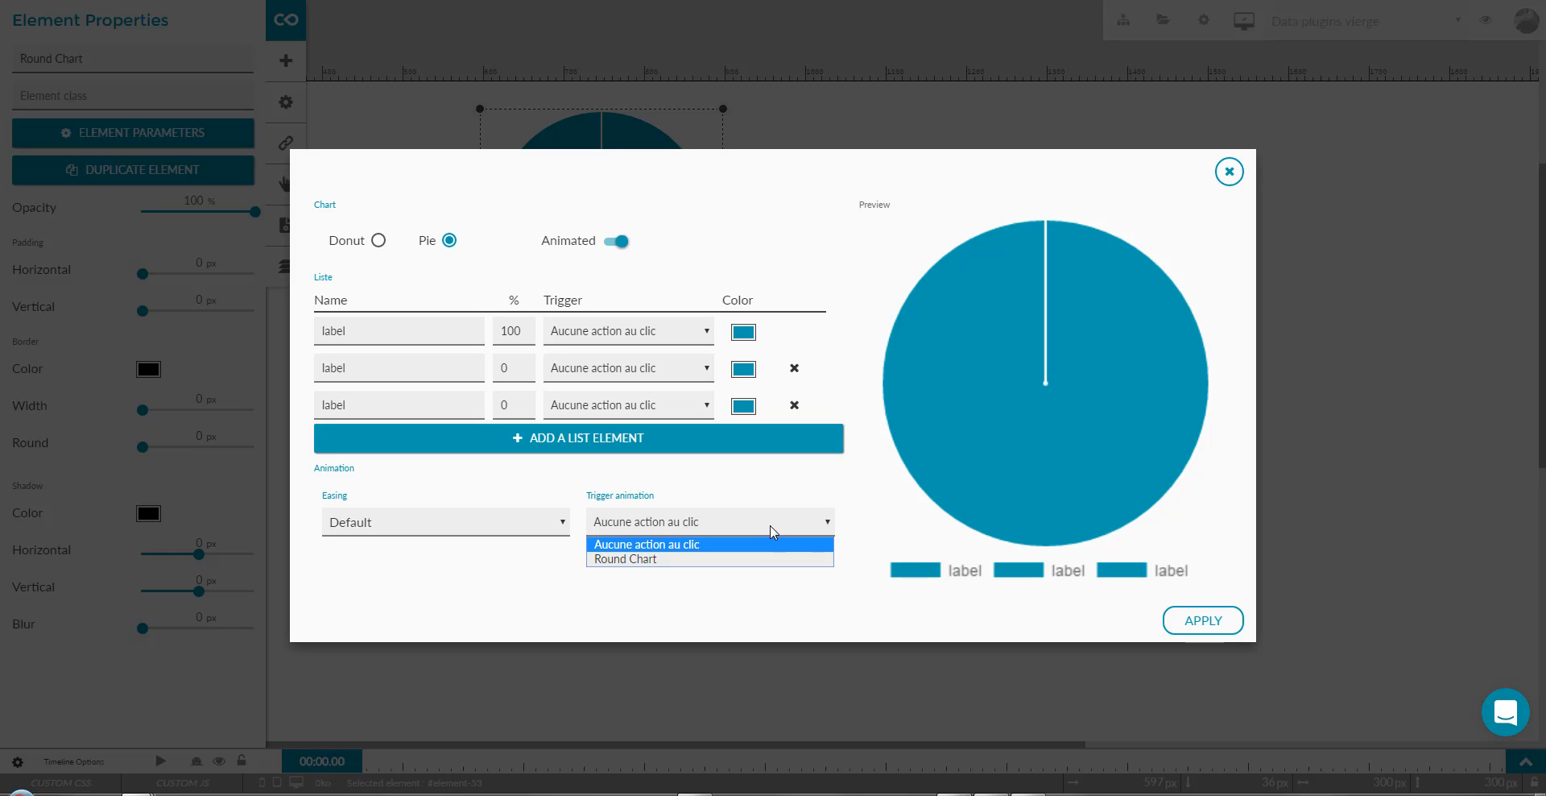
left_click(772, 525)
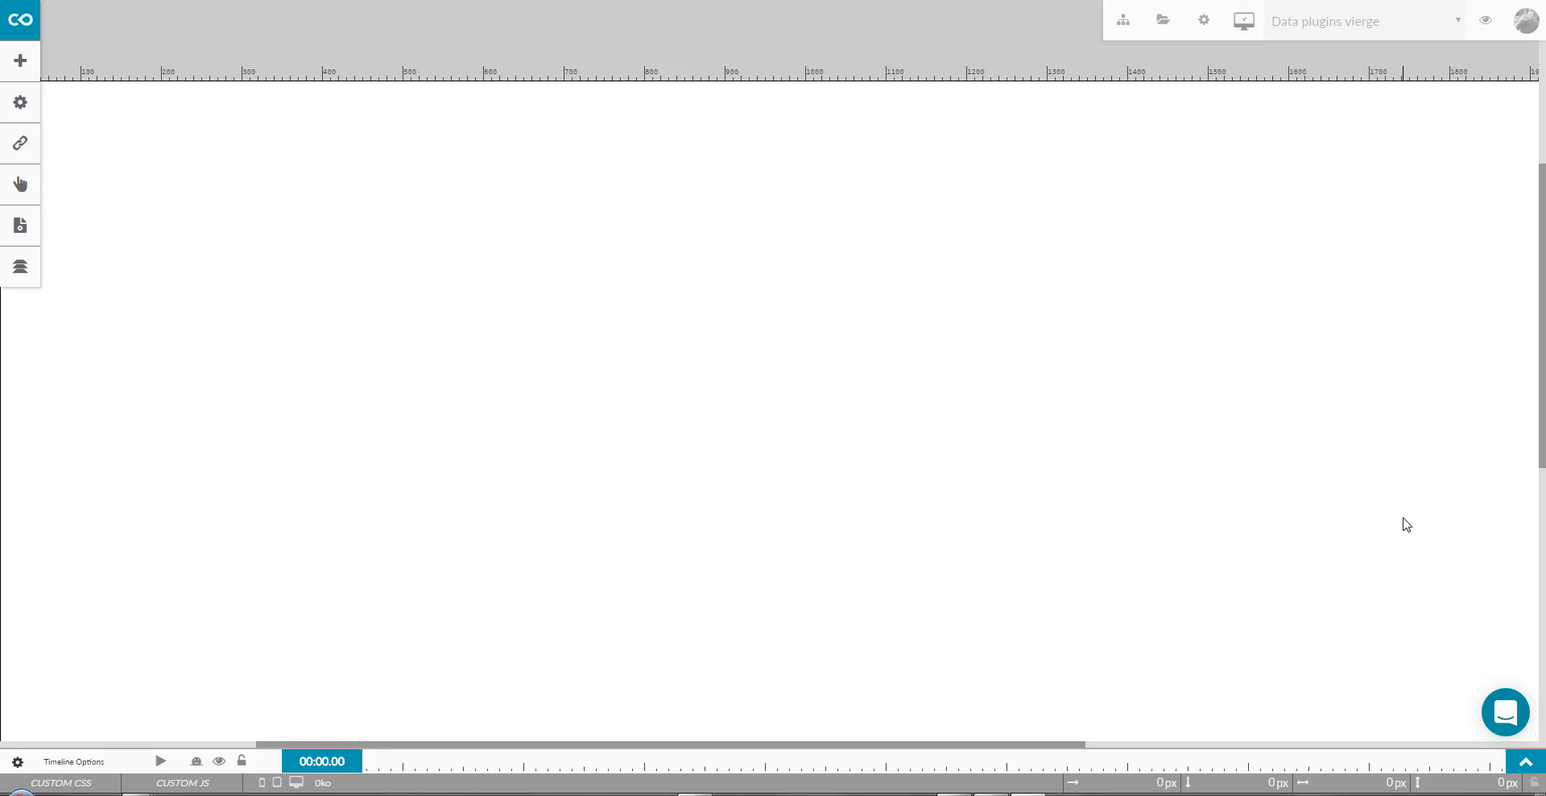
Add a Dataviz element to the page and browse its icon library, keeping the User icon
left_click(20, 61)
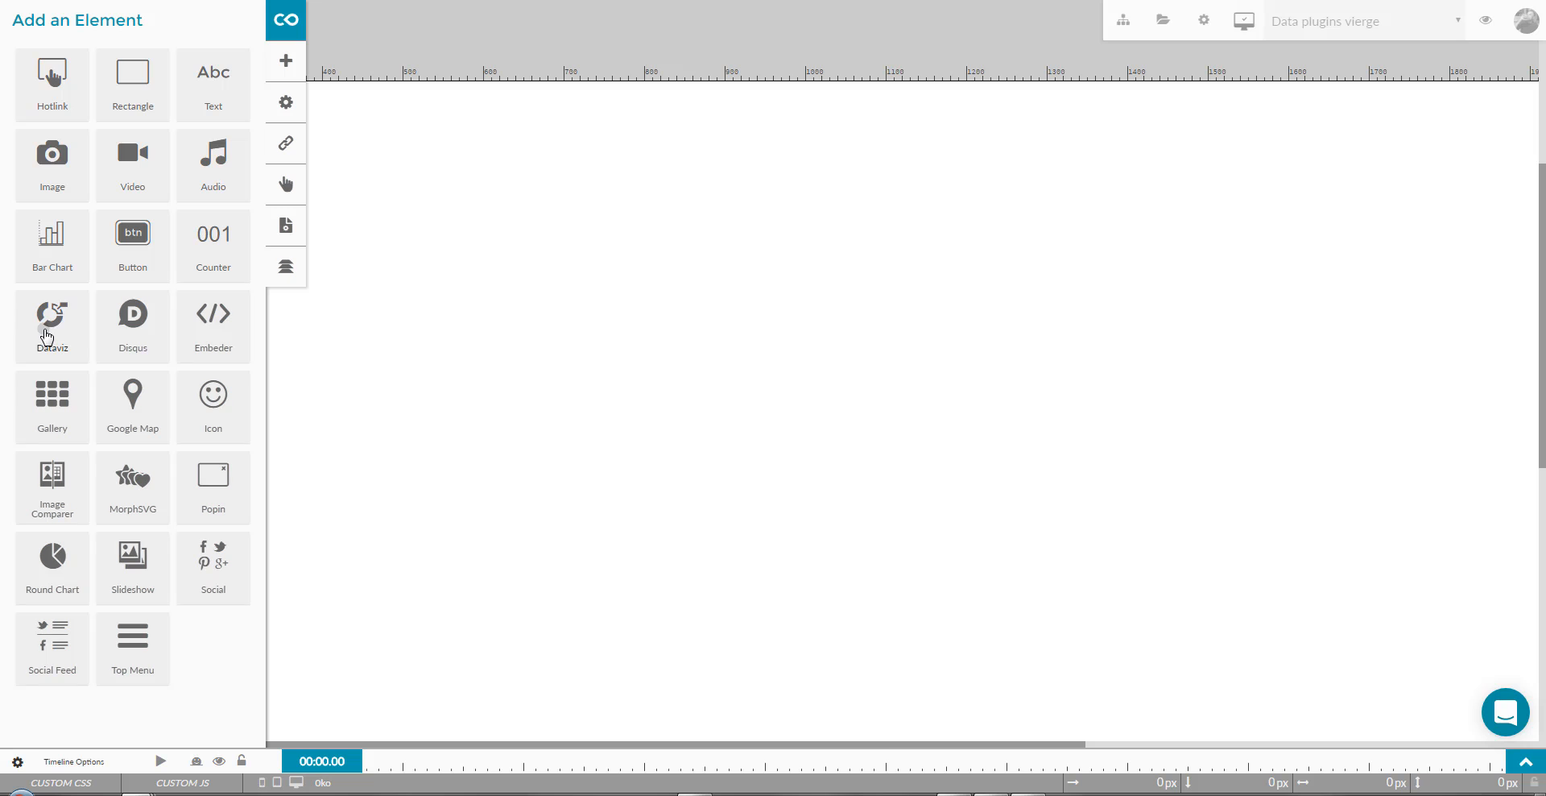
left_click(51, 316)
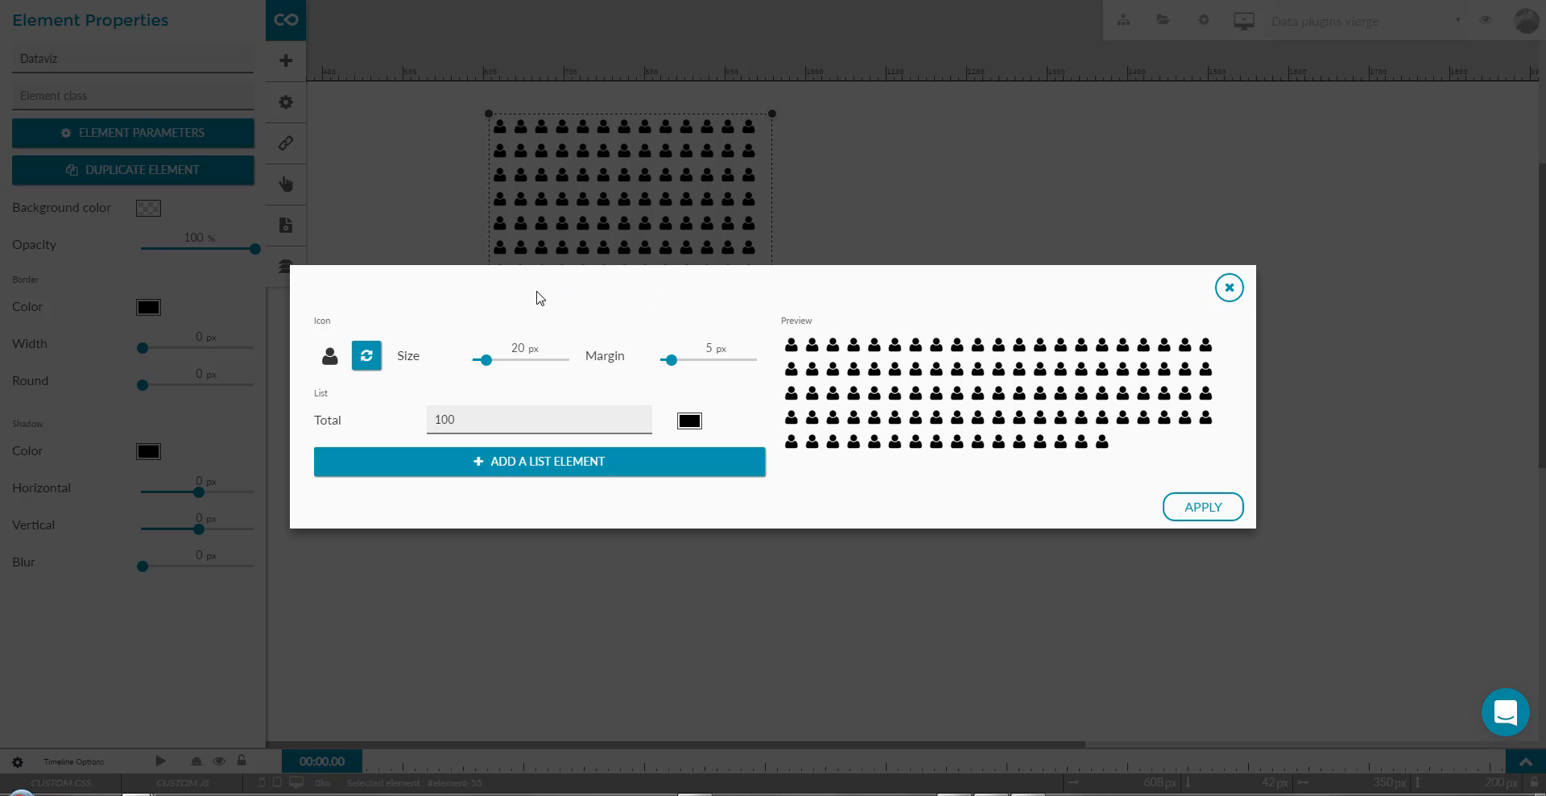
left_click(367, 357)
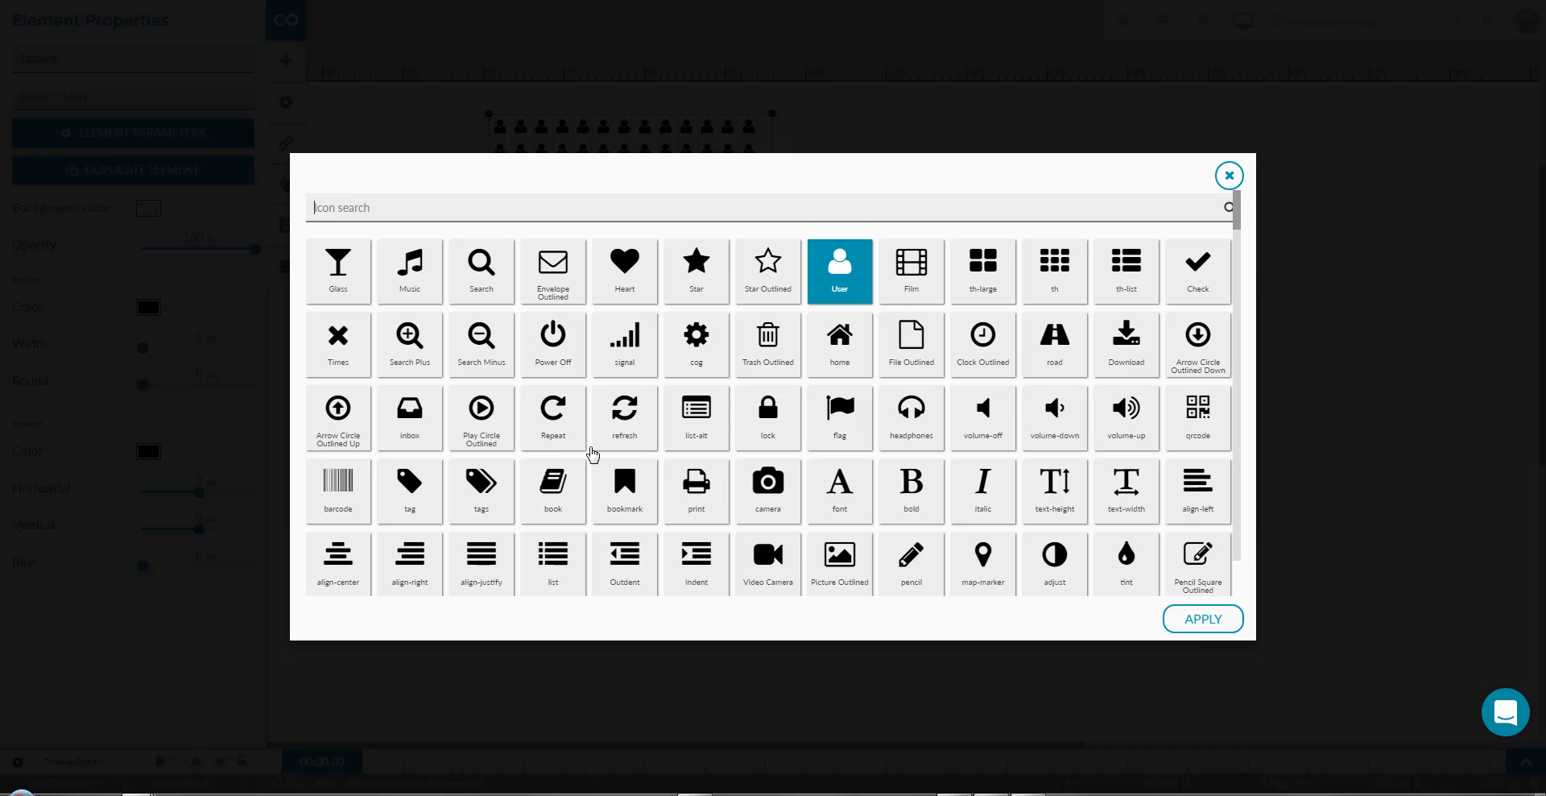
scroll(576, 407, "down", 5)
scroll(576, 408, "up", 5)
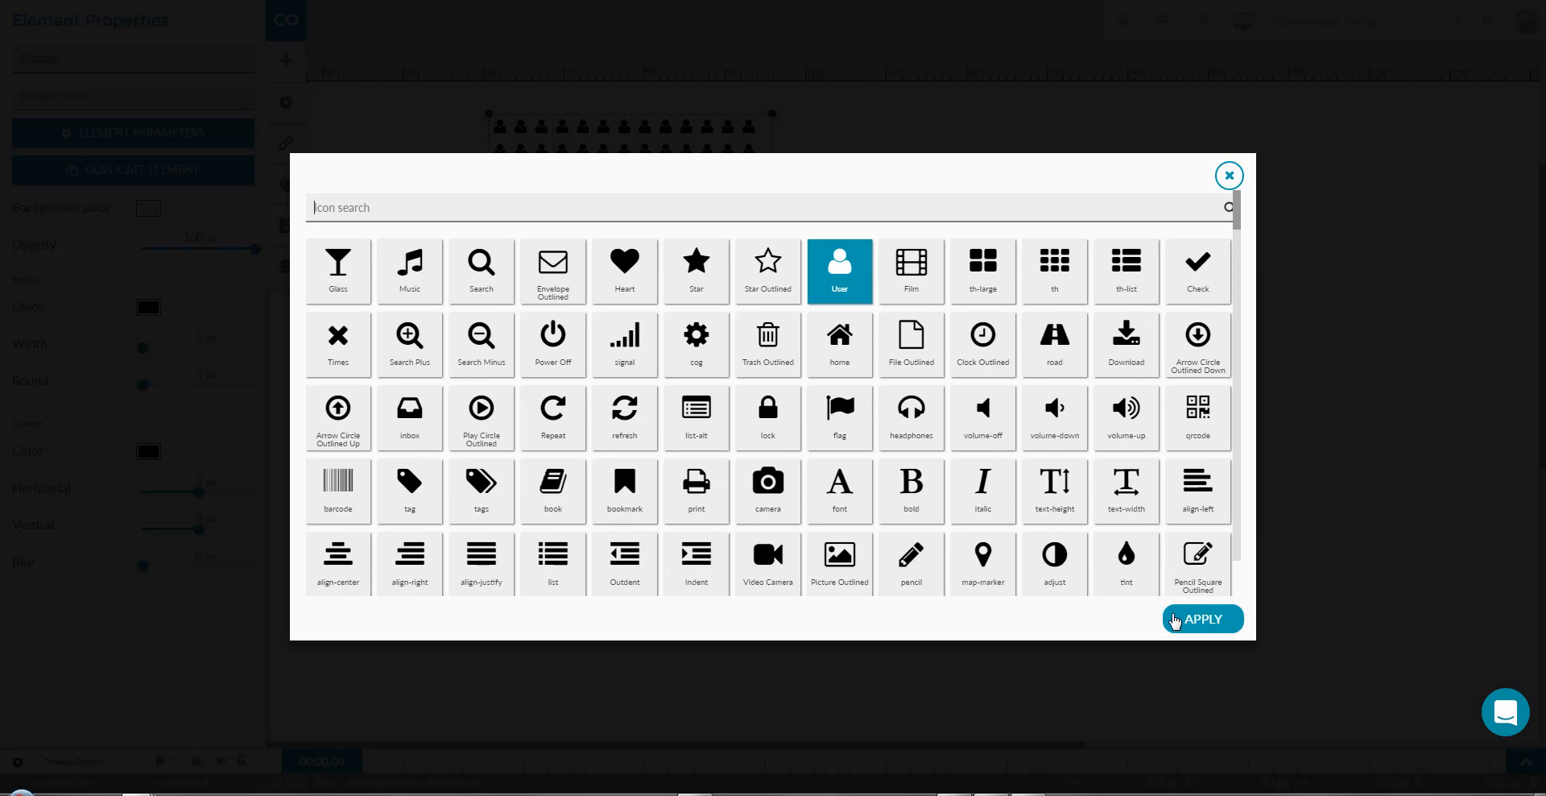
left_click(1178, 628)
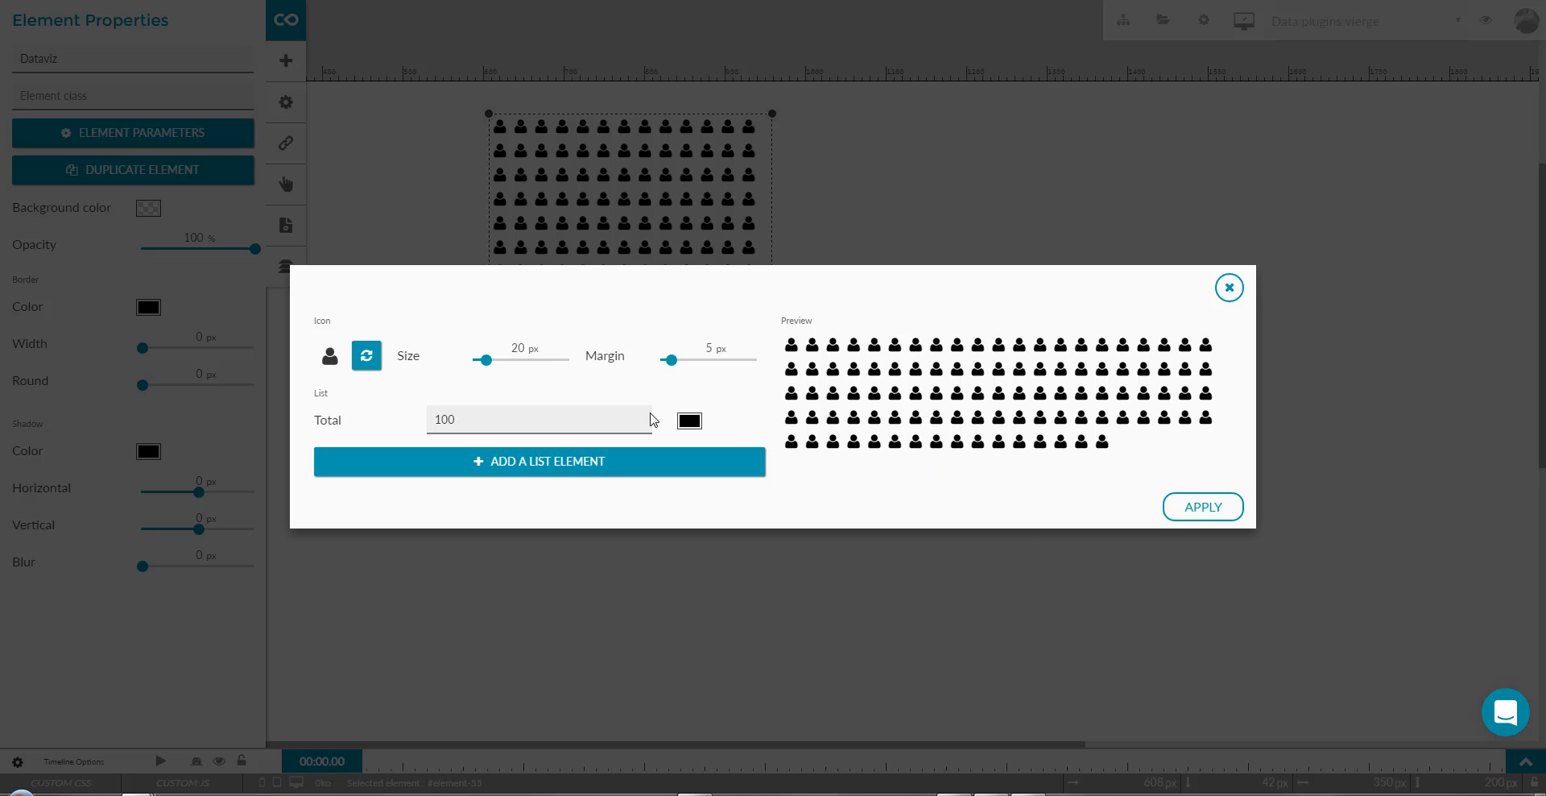
Set the Dataviz icon size to 18 px with a 5 px margin, and review the total and its color without changing them
mouse_move(485, 369)
left_mouse_down()
mouse_move(507, 369)
mouse_move(481, 369)
left_mouse_up()
mouse_move(670, 366)
left_mouse_down()
mouse_move(730, 364)
mouse_move(670, 369)
left_mouse_up()
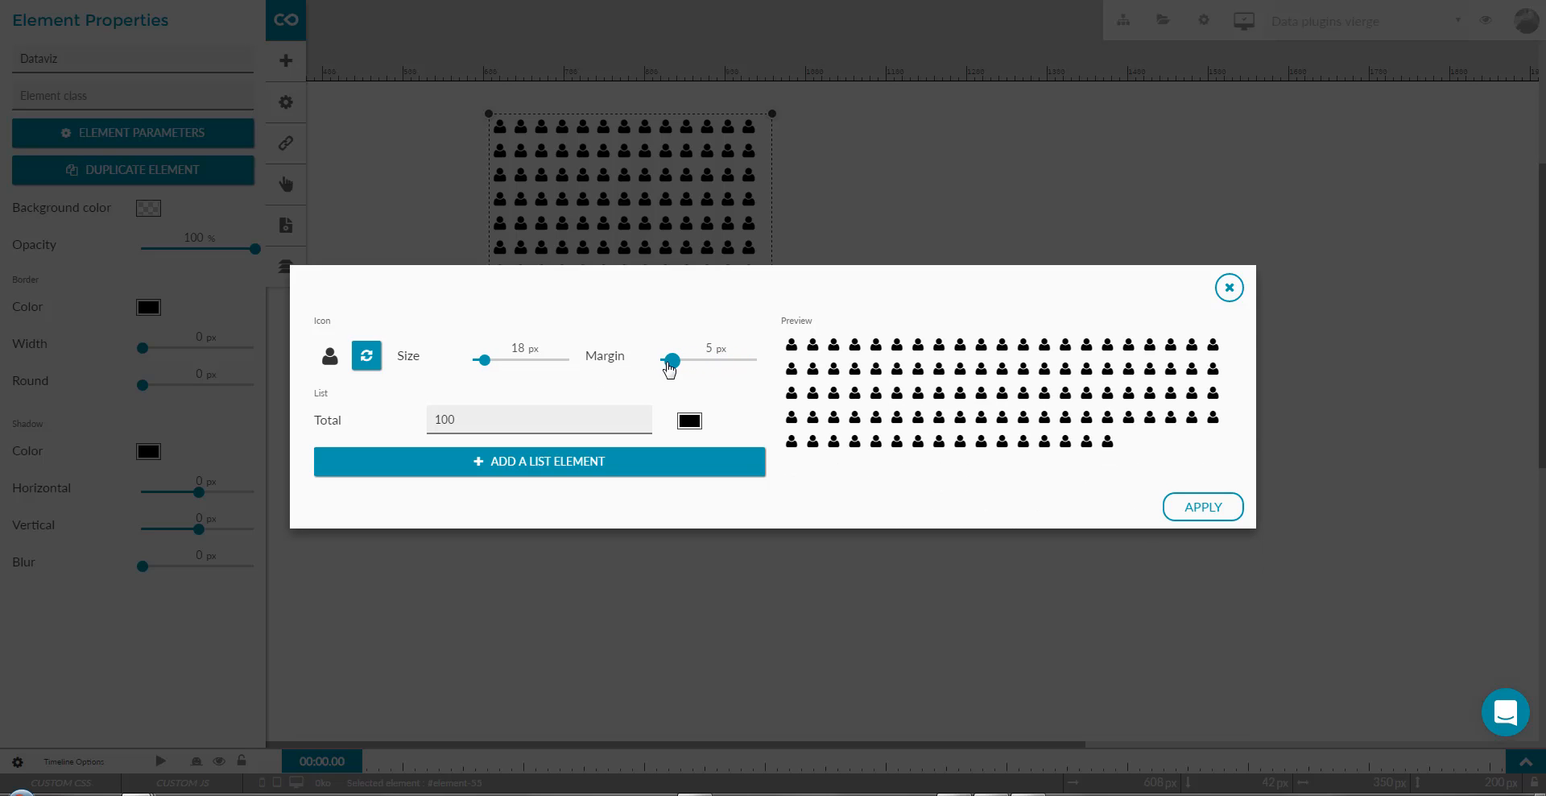
double_click(472, 419)
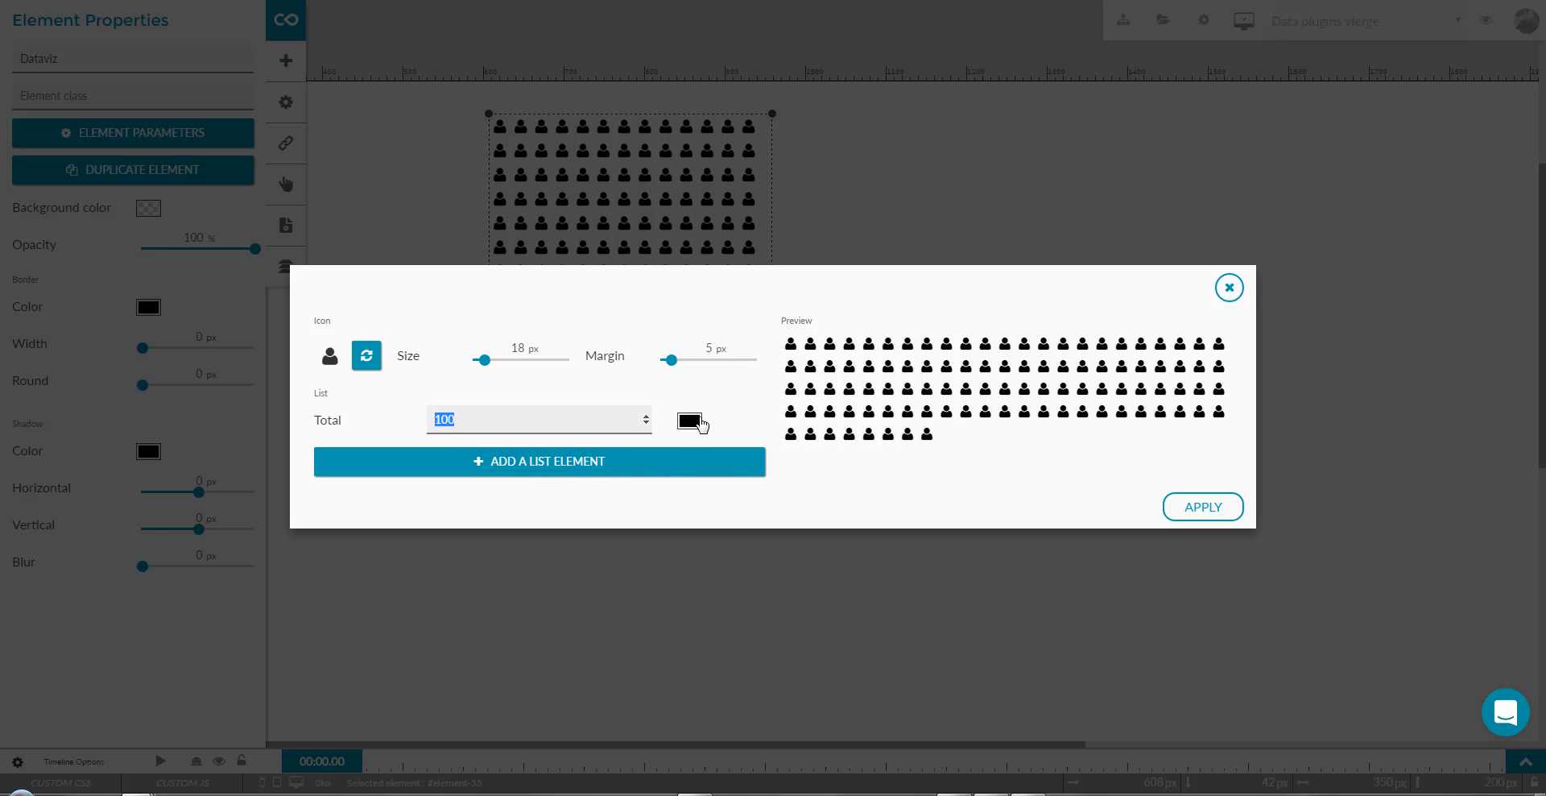
left_click(692, 420)
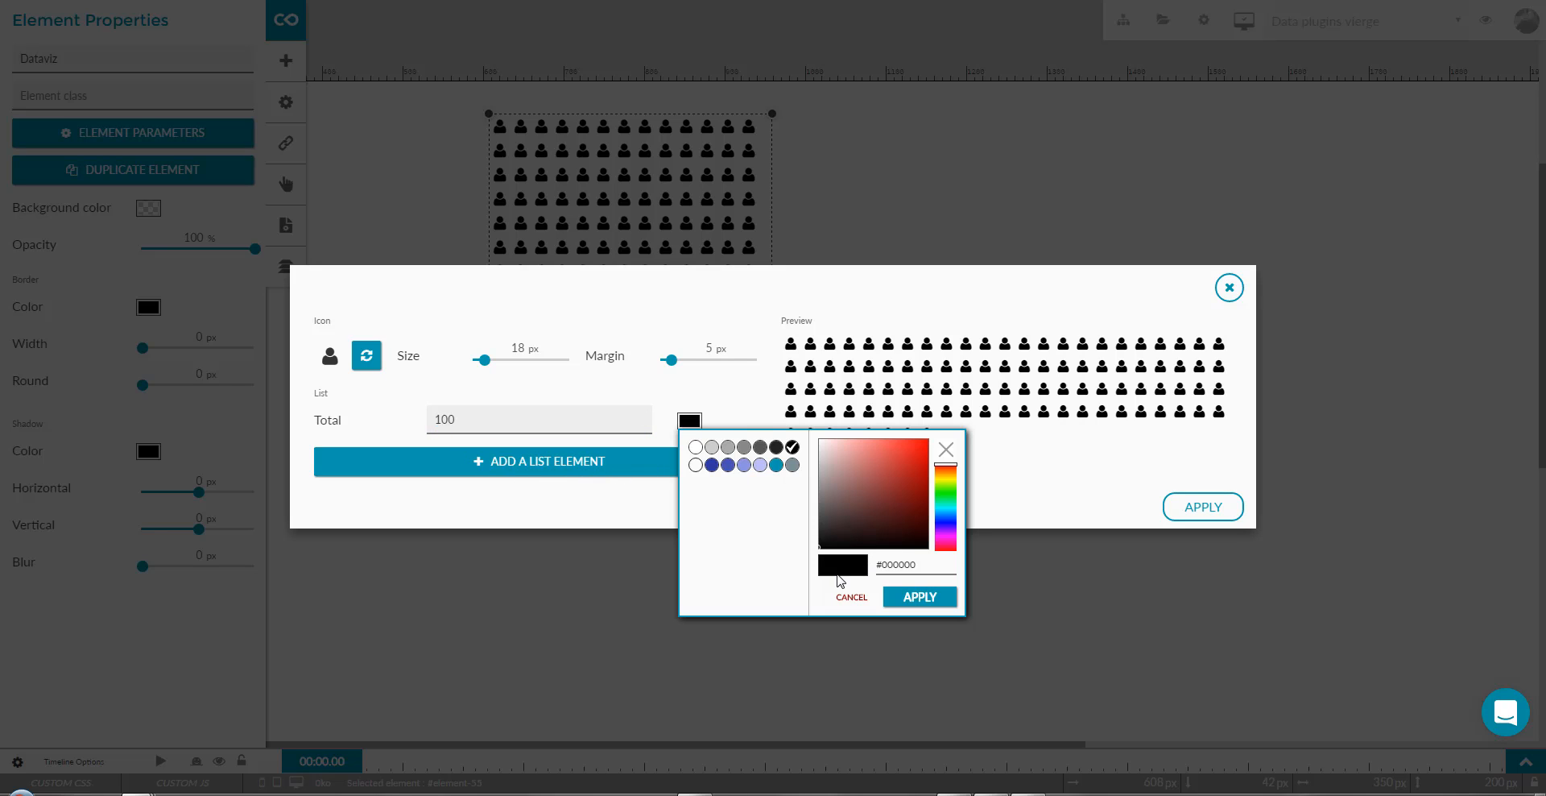
left_click(850, 597)
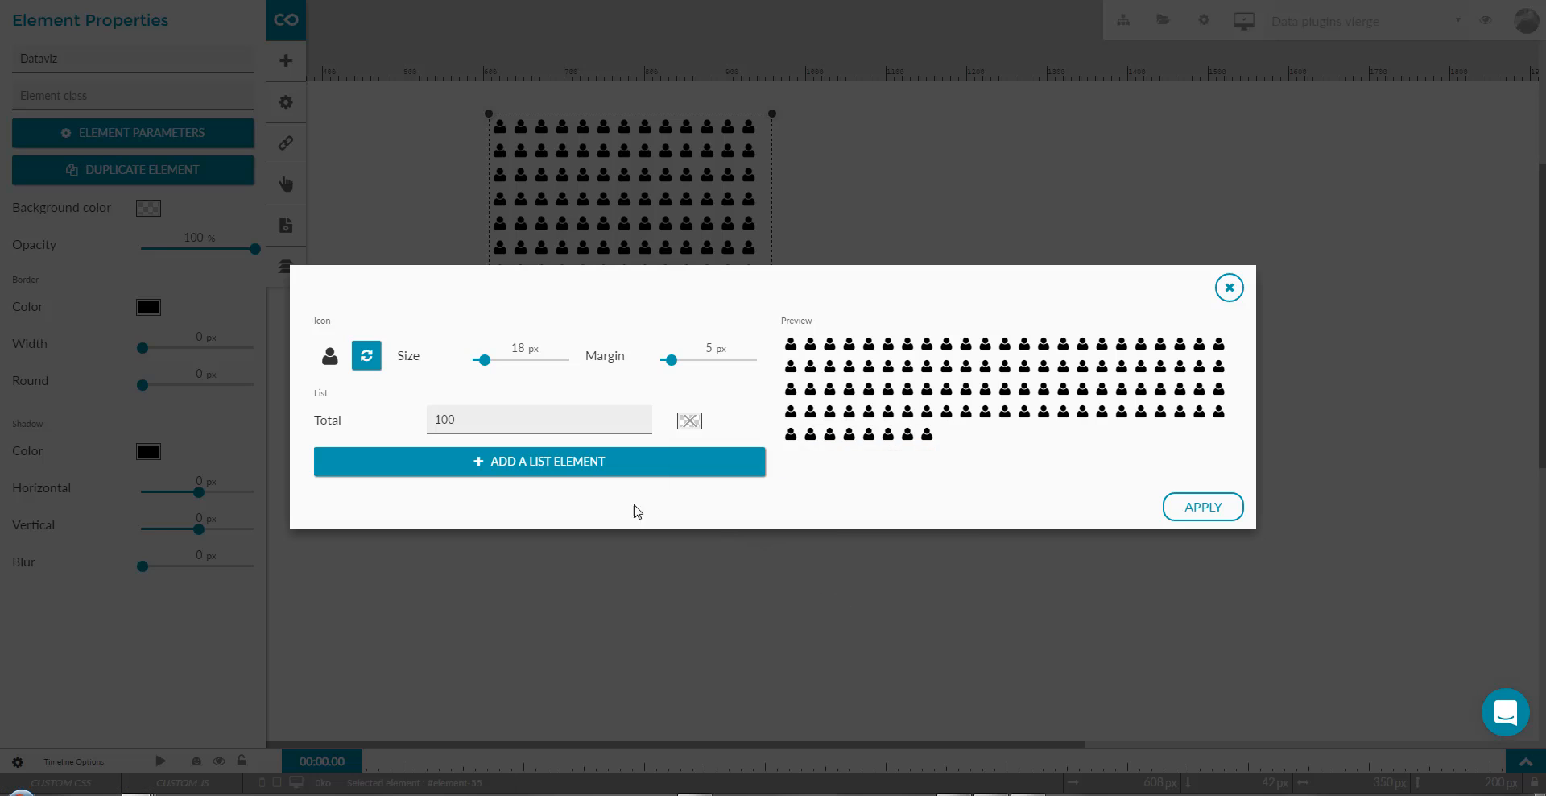
Add four list elements to the Dataviz element
left_click(583, 474)
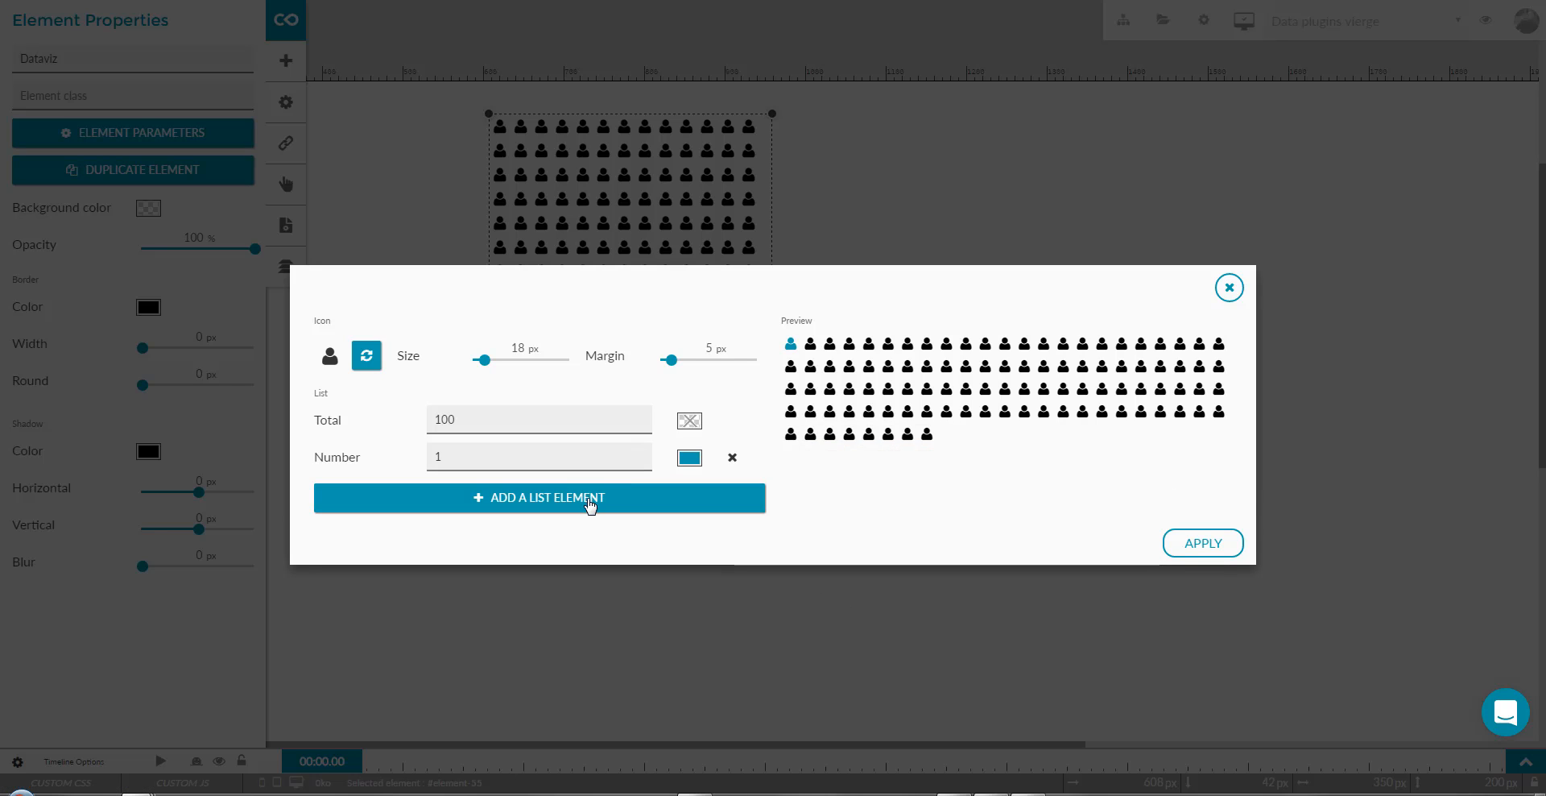
left_click(590, 503)
left_click(587, 538)
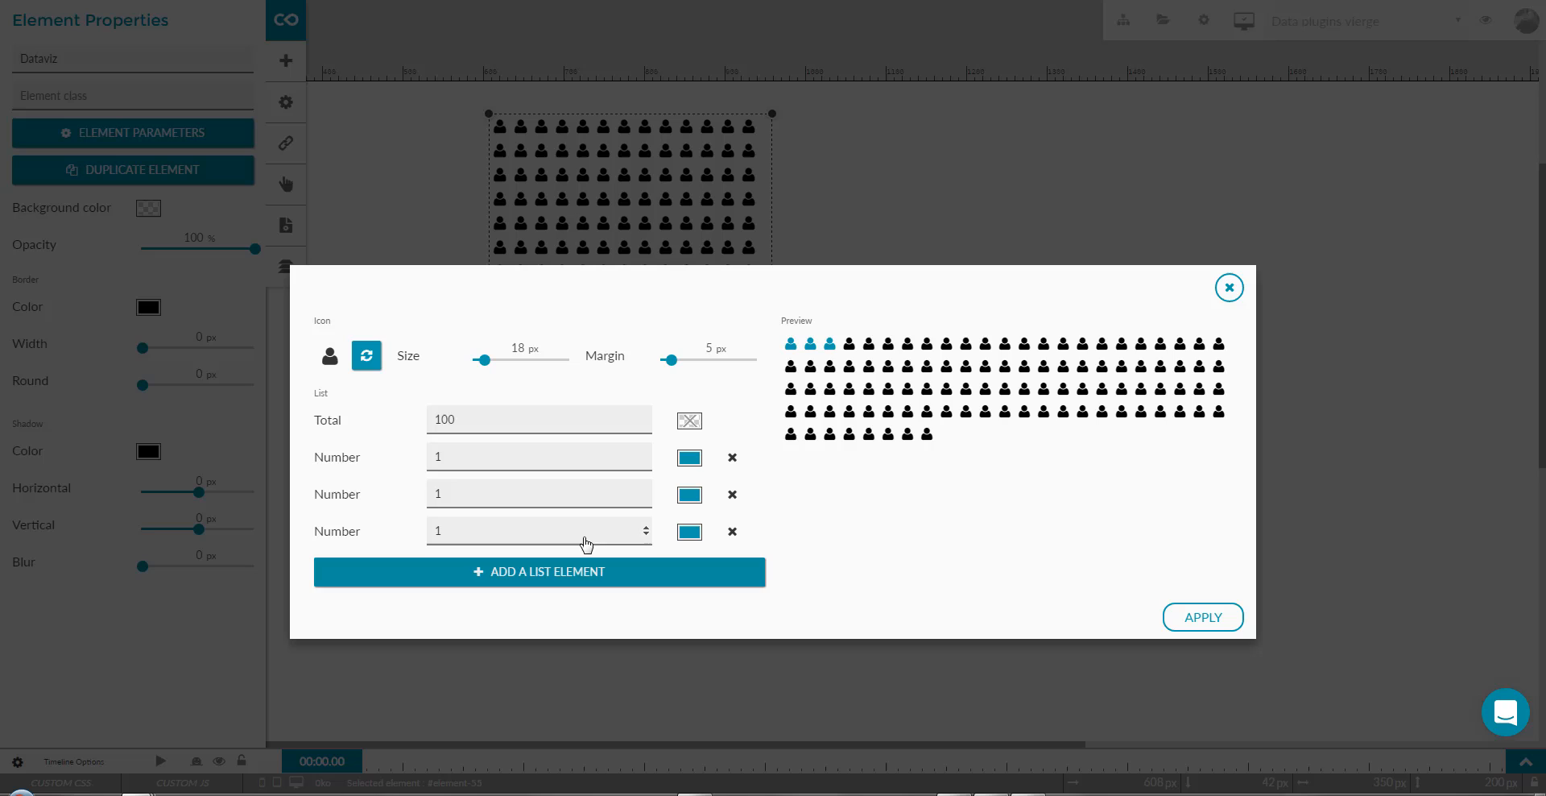
left_click(576, 582)
Examine the number fields and color picker of the Dataviz list elements without changing them
left_click_drag(448, 453, 409, 452)
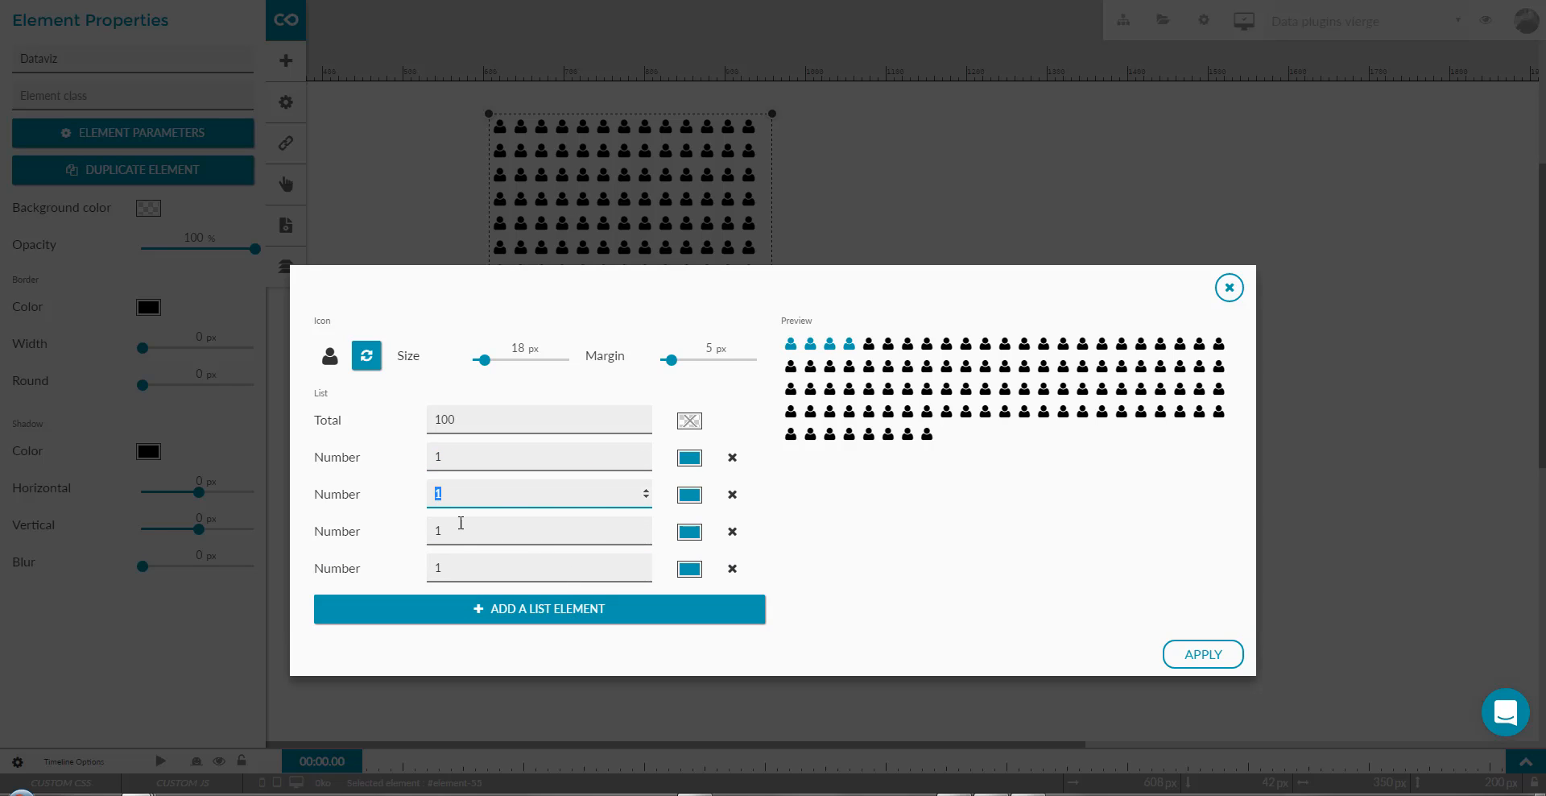
key("Tab")
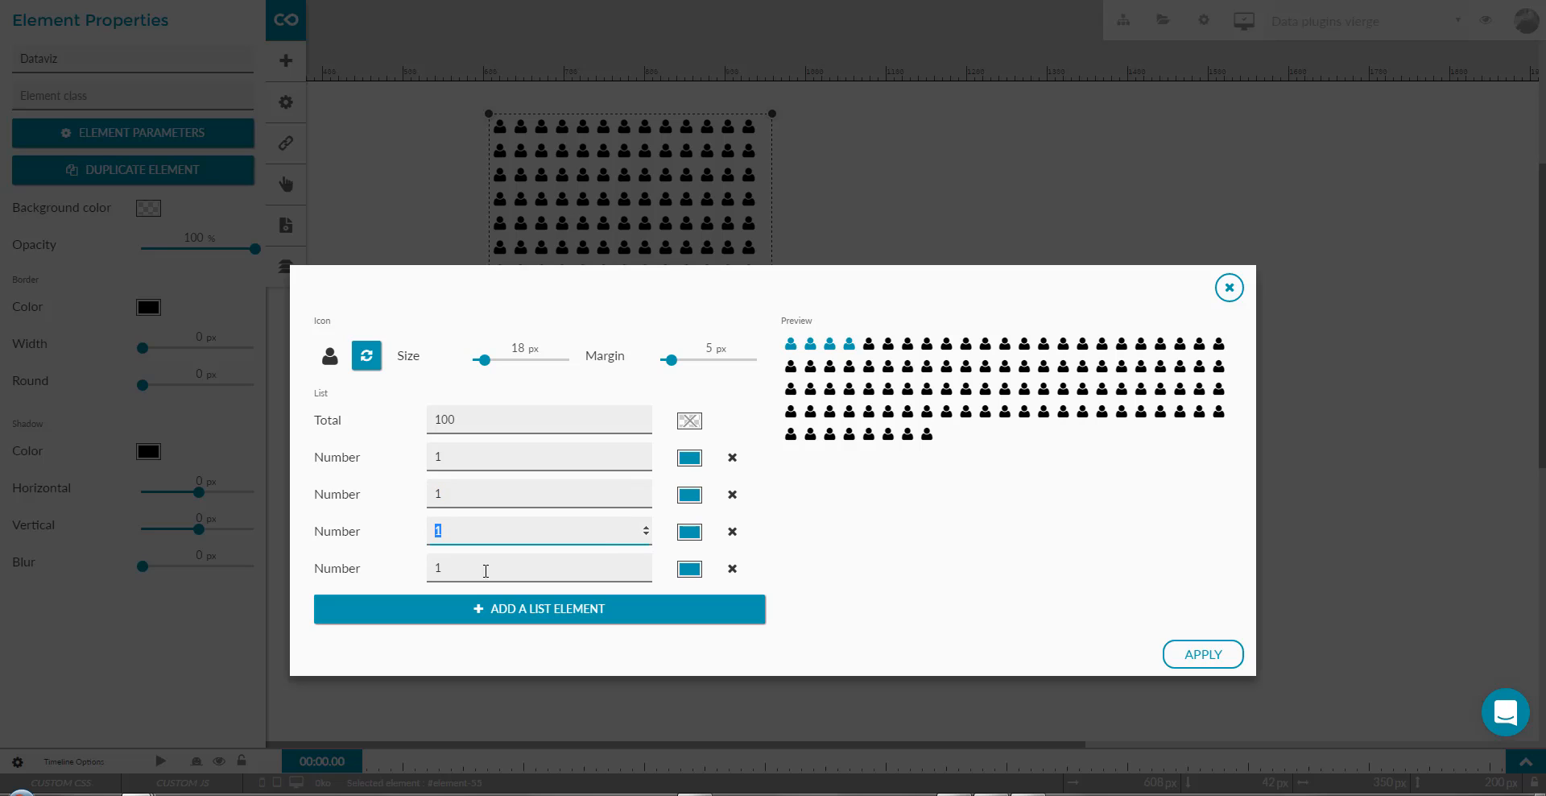
left_click(690, 458)
left_click(850, 635)
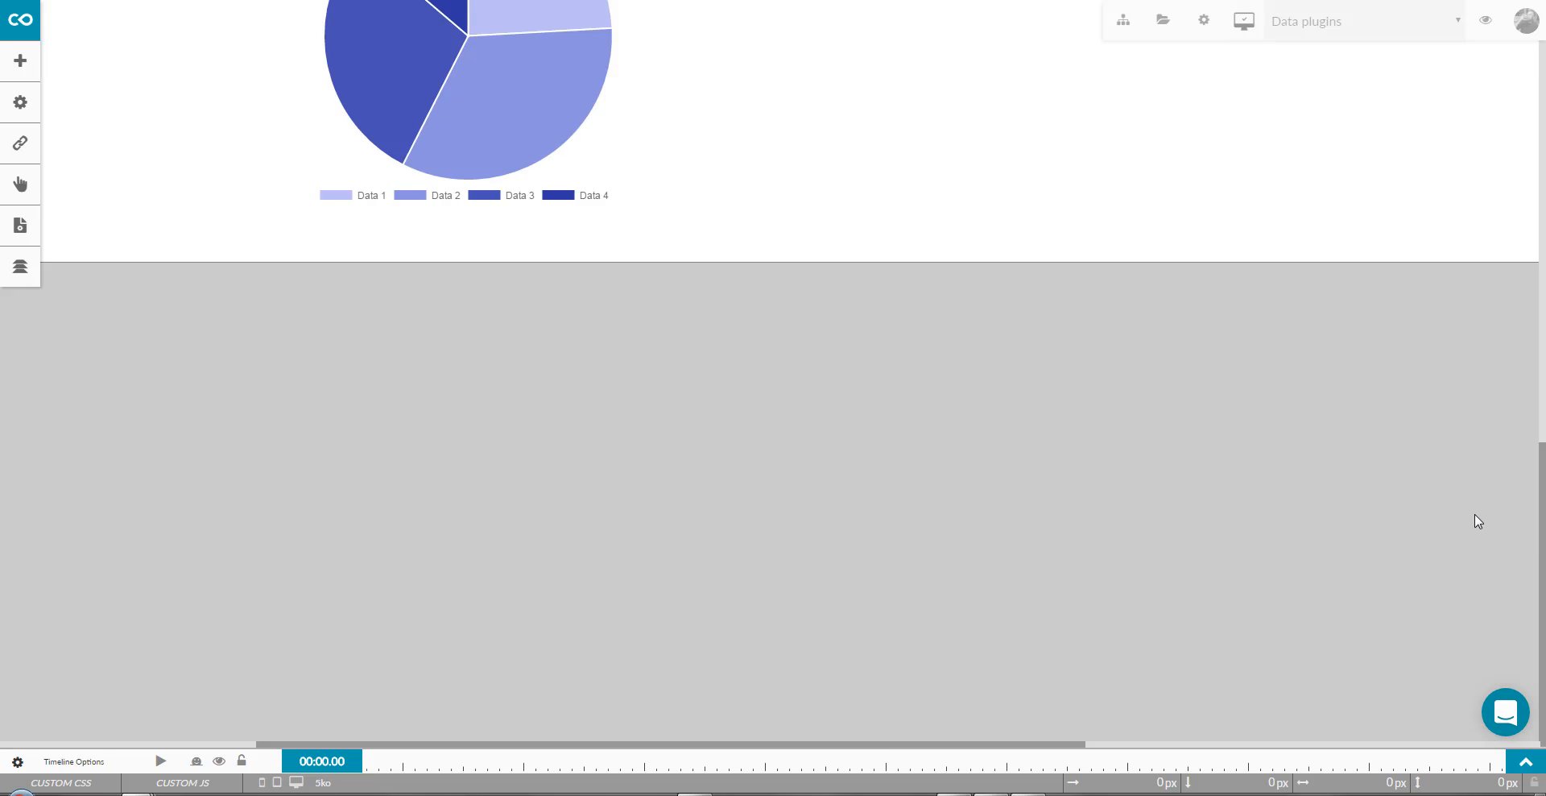
Select the Bar Chart layer on the Data plugins page and open its element parameters
scroll(1480, 521, "up", 9)
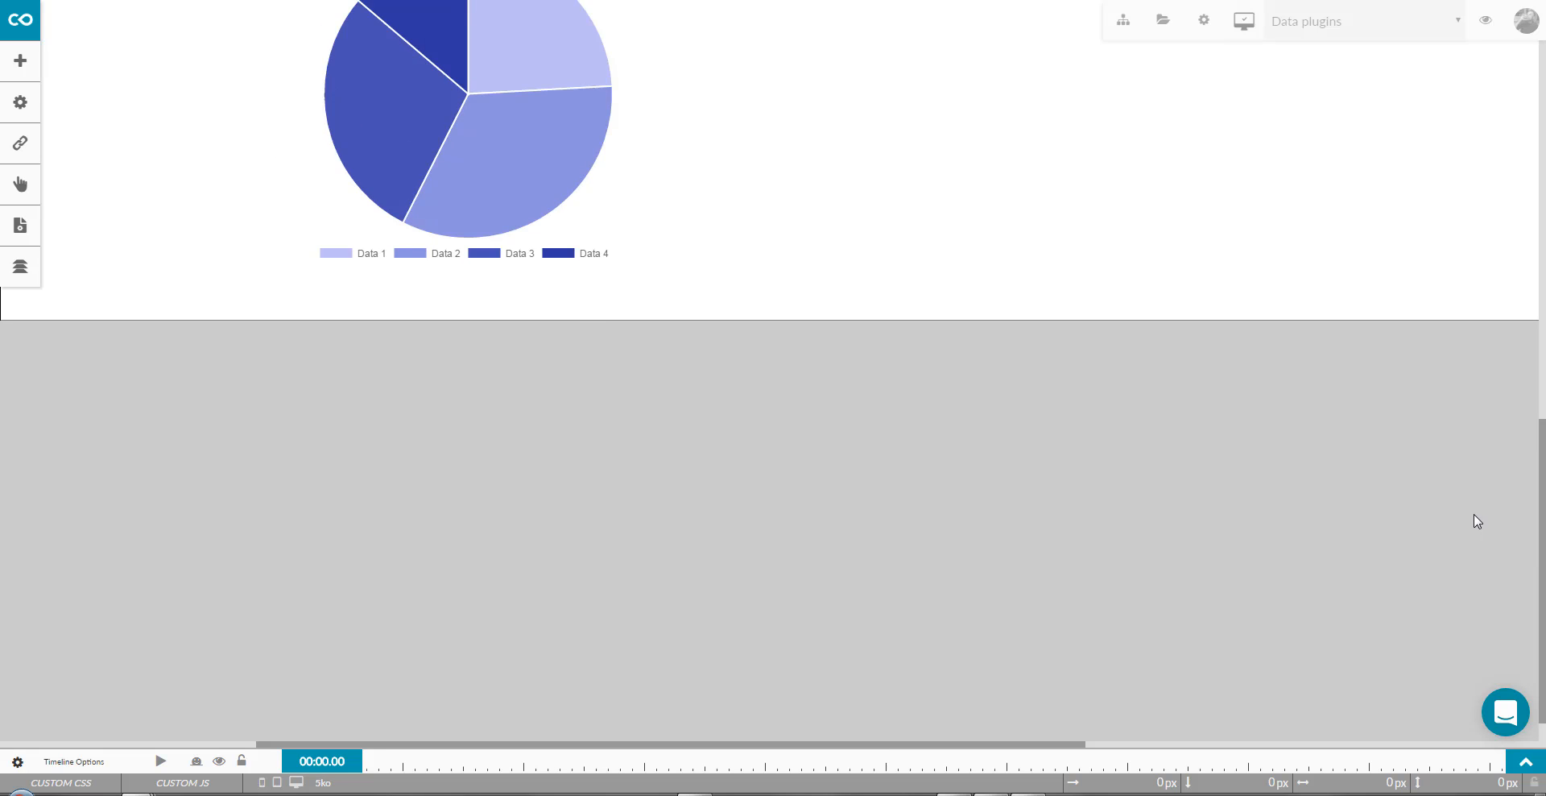
scroll(1479, 521, "up", 1)
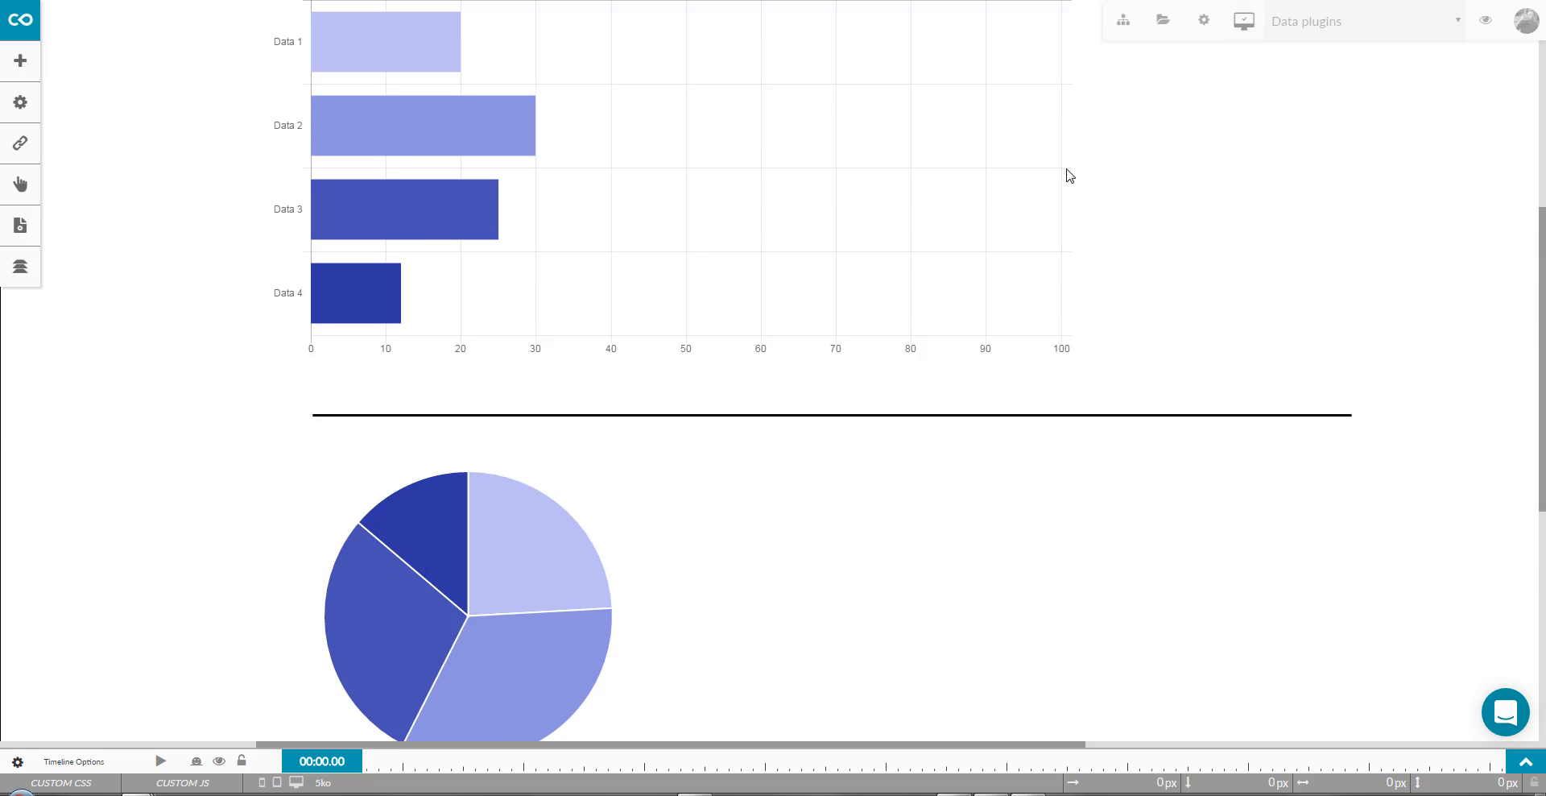
left_click(364, 534)
left_click(16, 269)
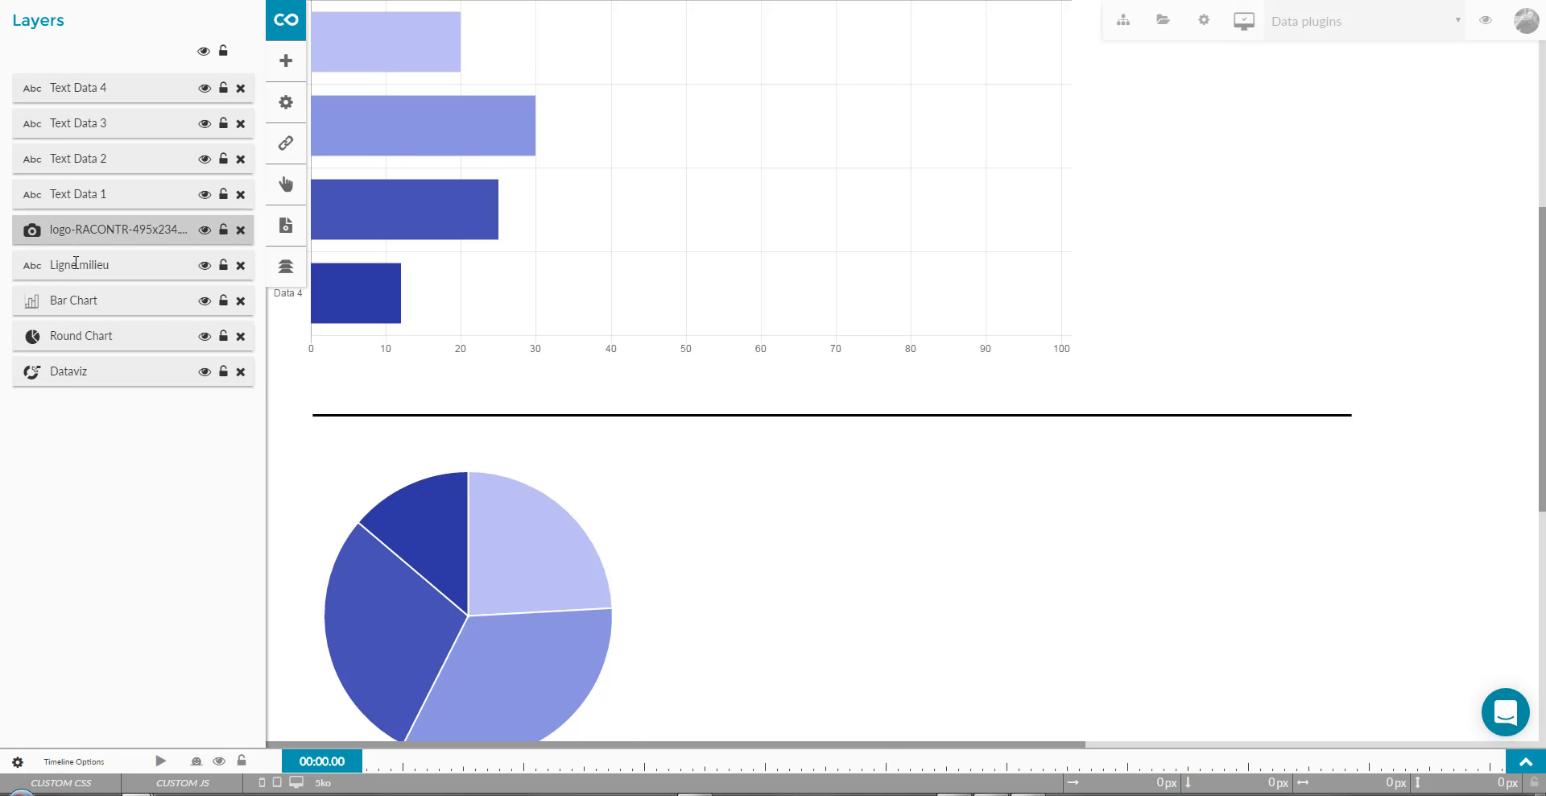
left_click(166, 303)
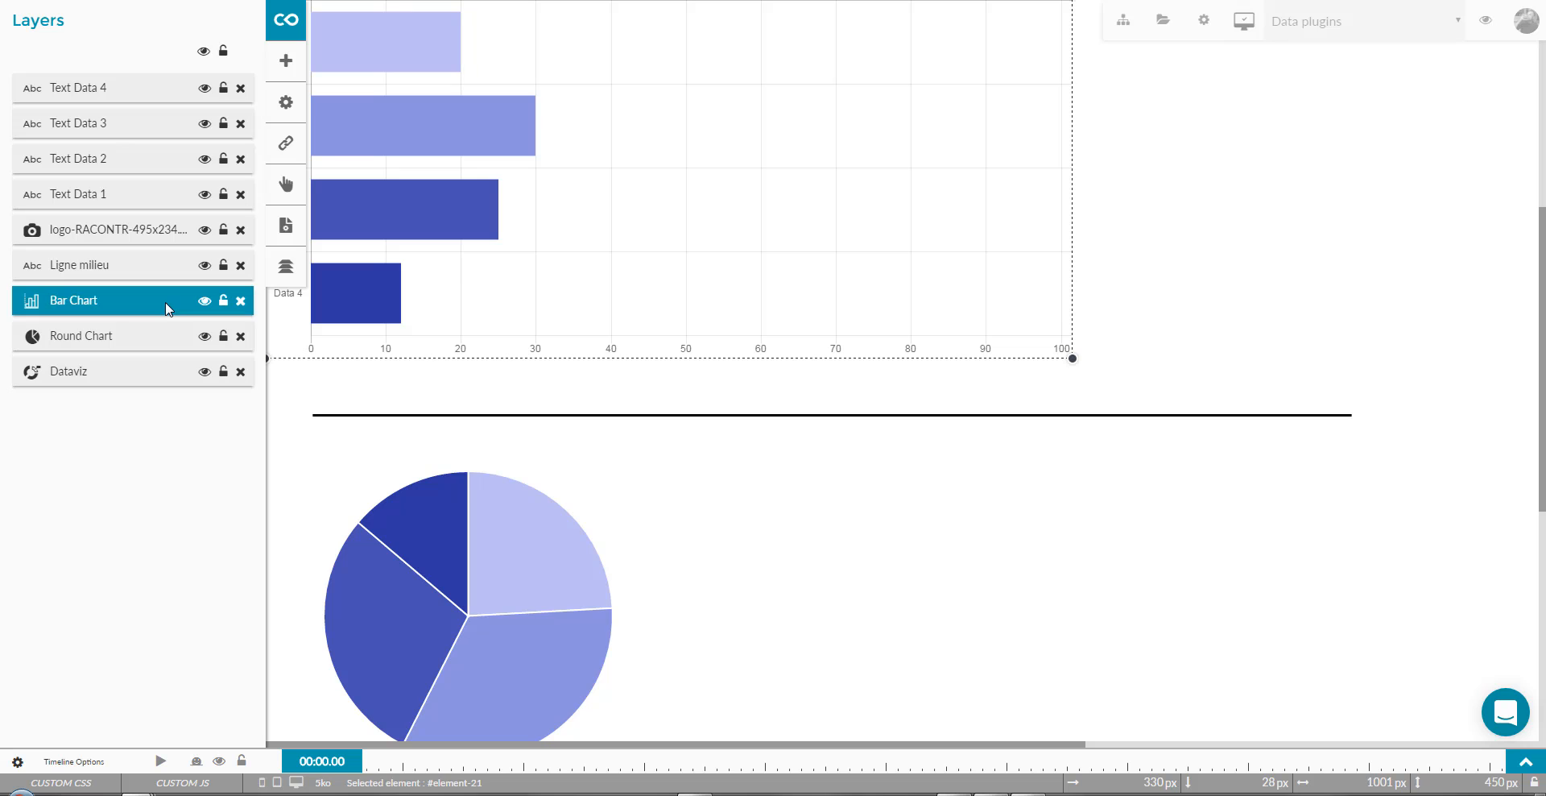
left_click(285, 105)
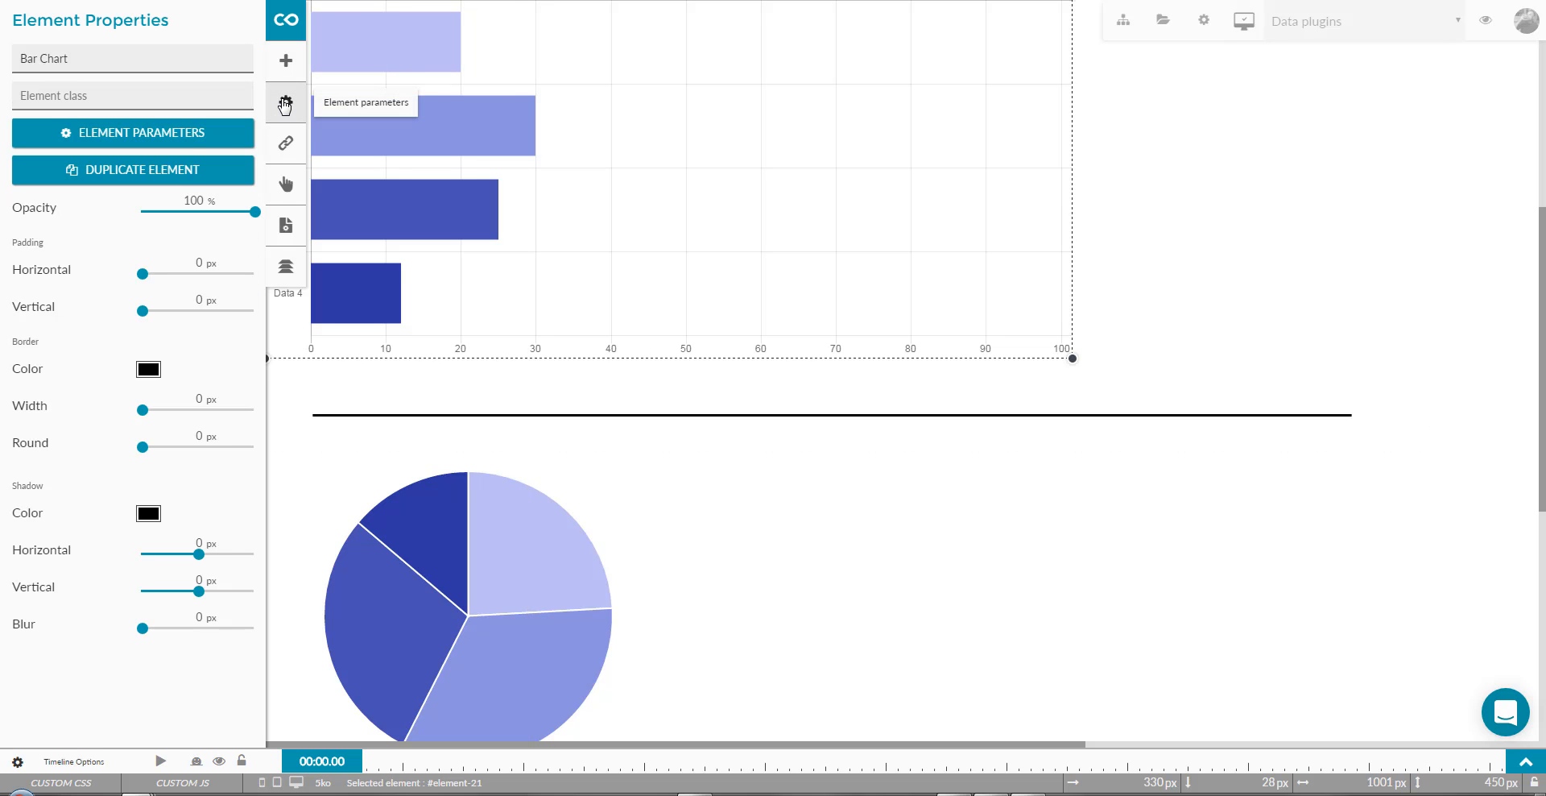
left_click(175, 141)
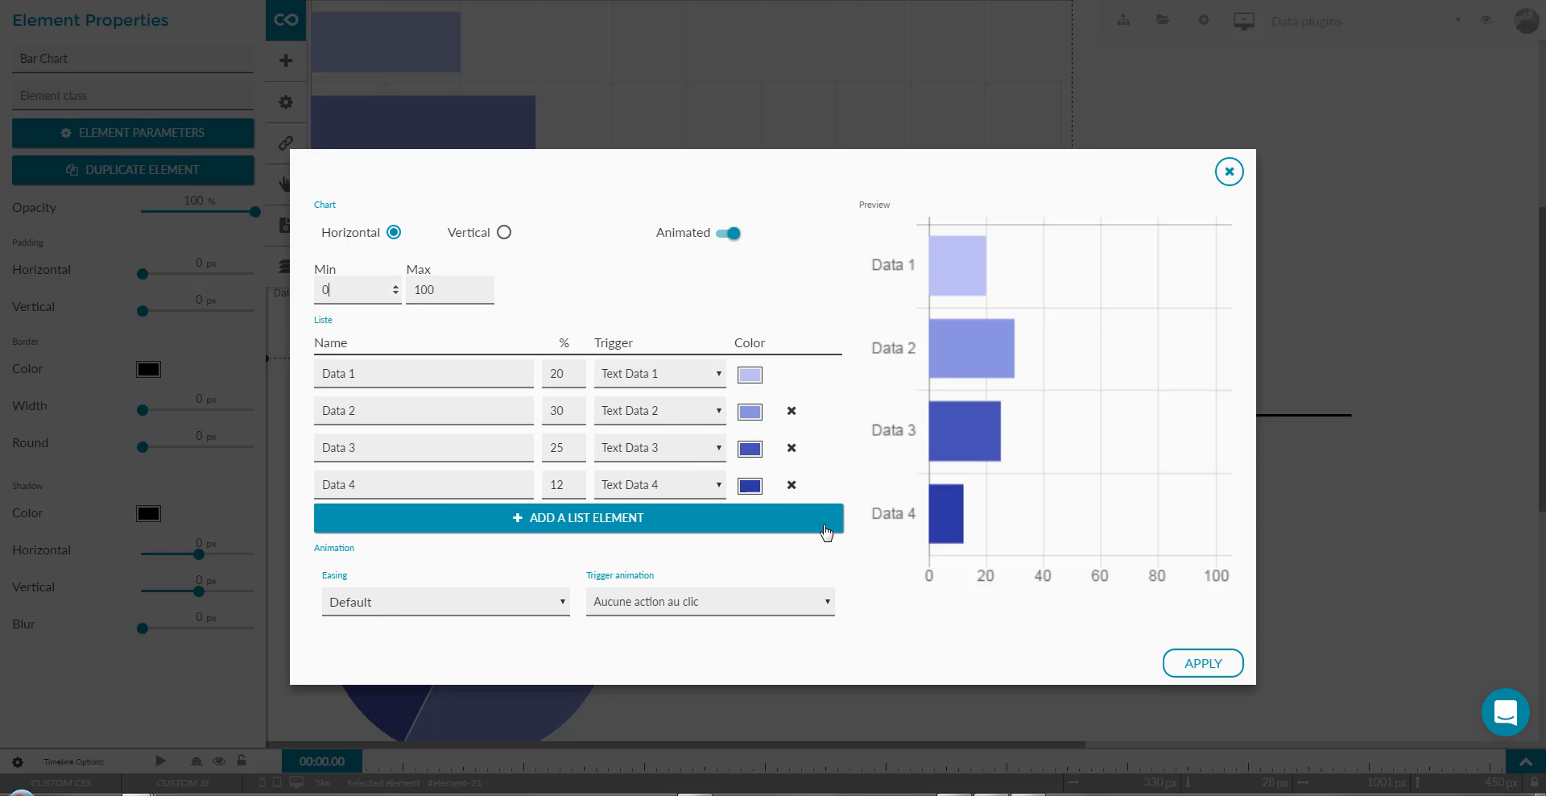
Review the bar chart's Data 1 trigger and trigger animation options, keeping Text Data 1 and Aucune action au clic, and close the parameters
left_click(718, 373)
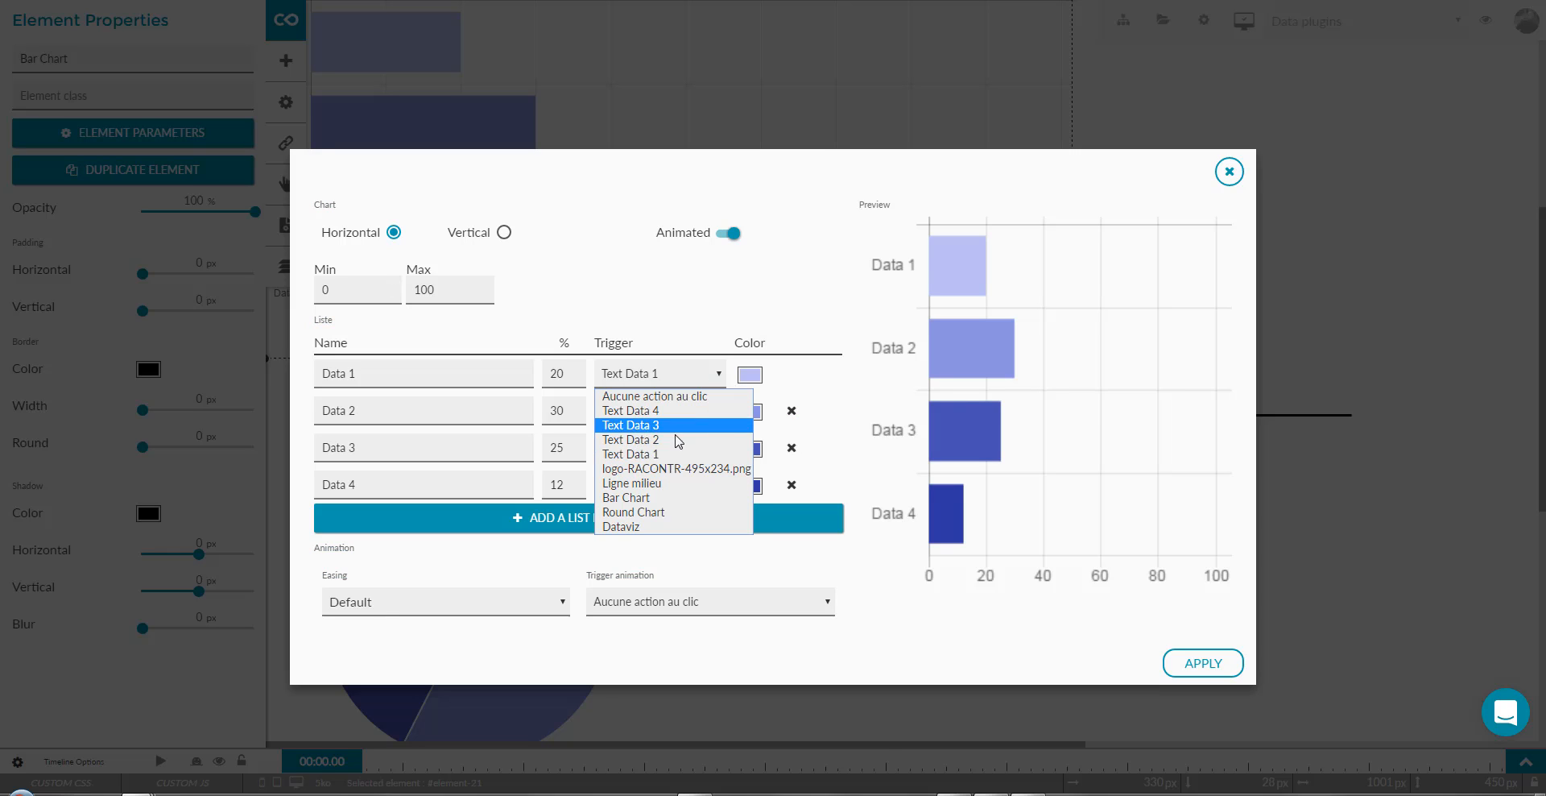
left_click(659, 455)
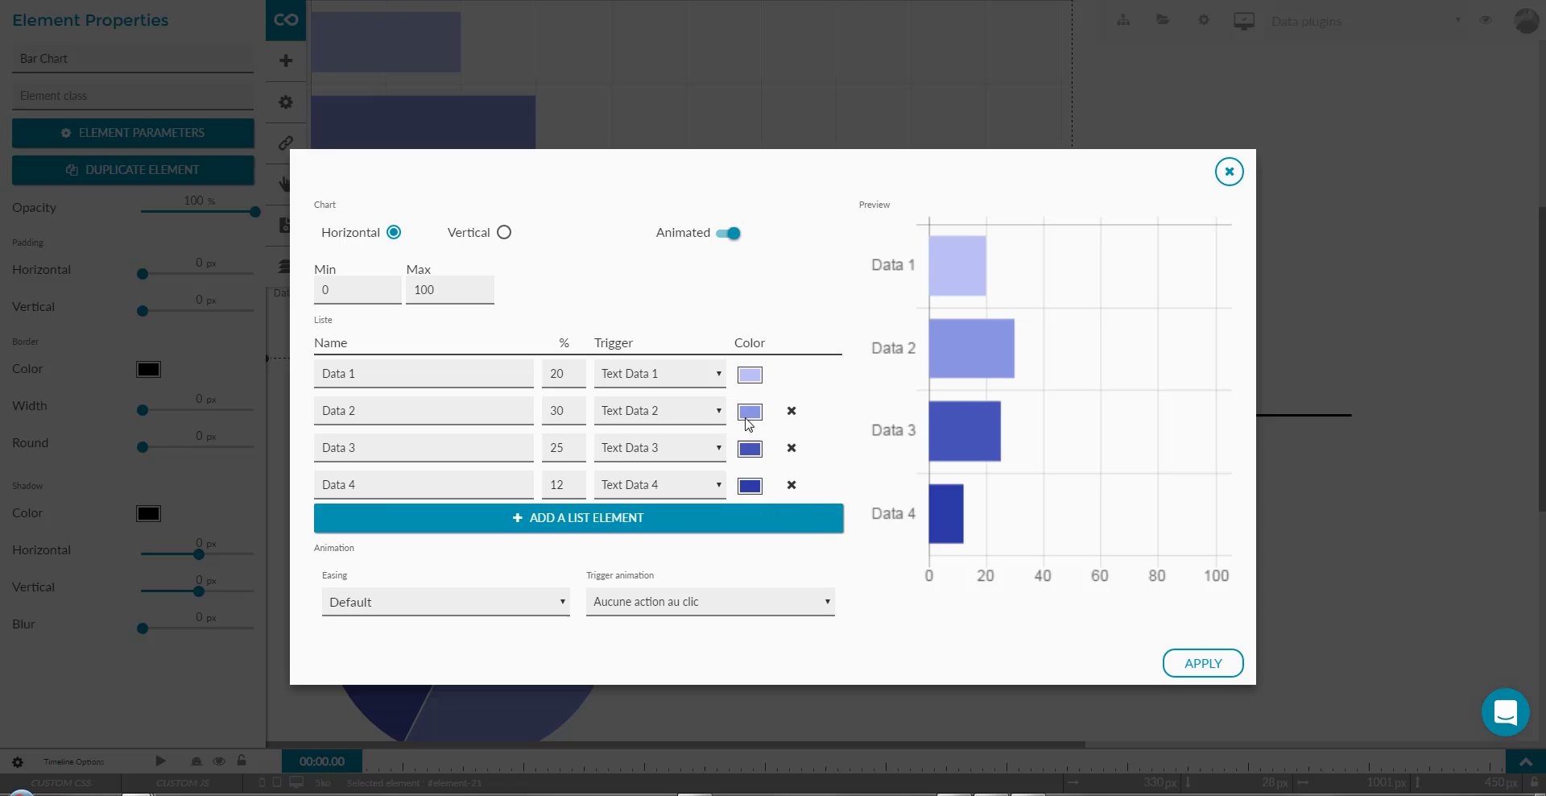
left_click(780, 611)
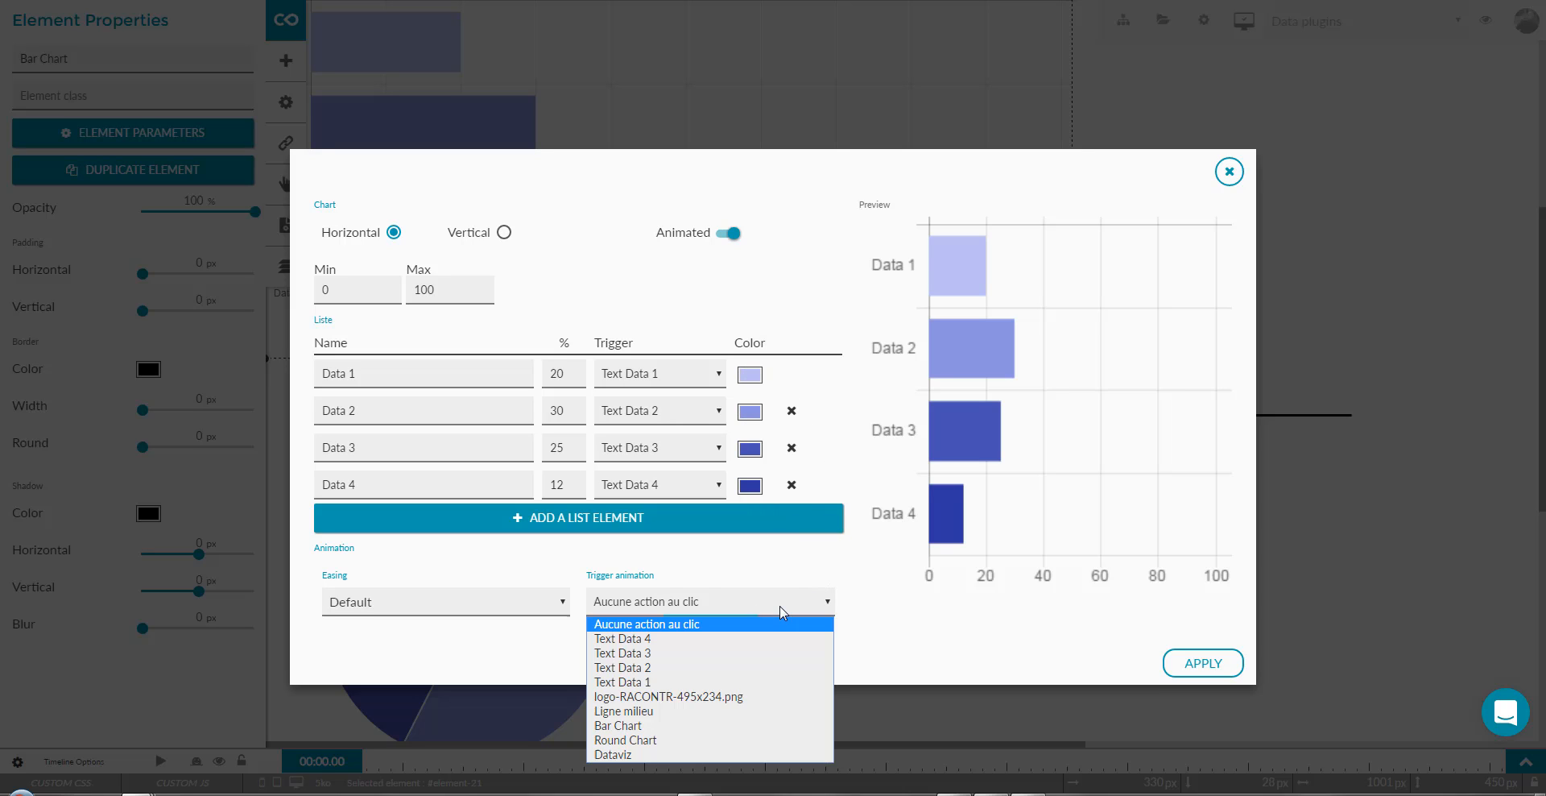
left_click(730, 624)
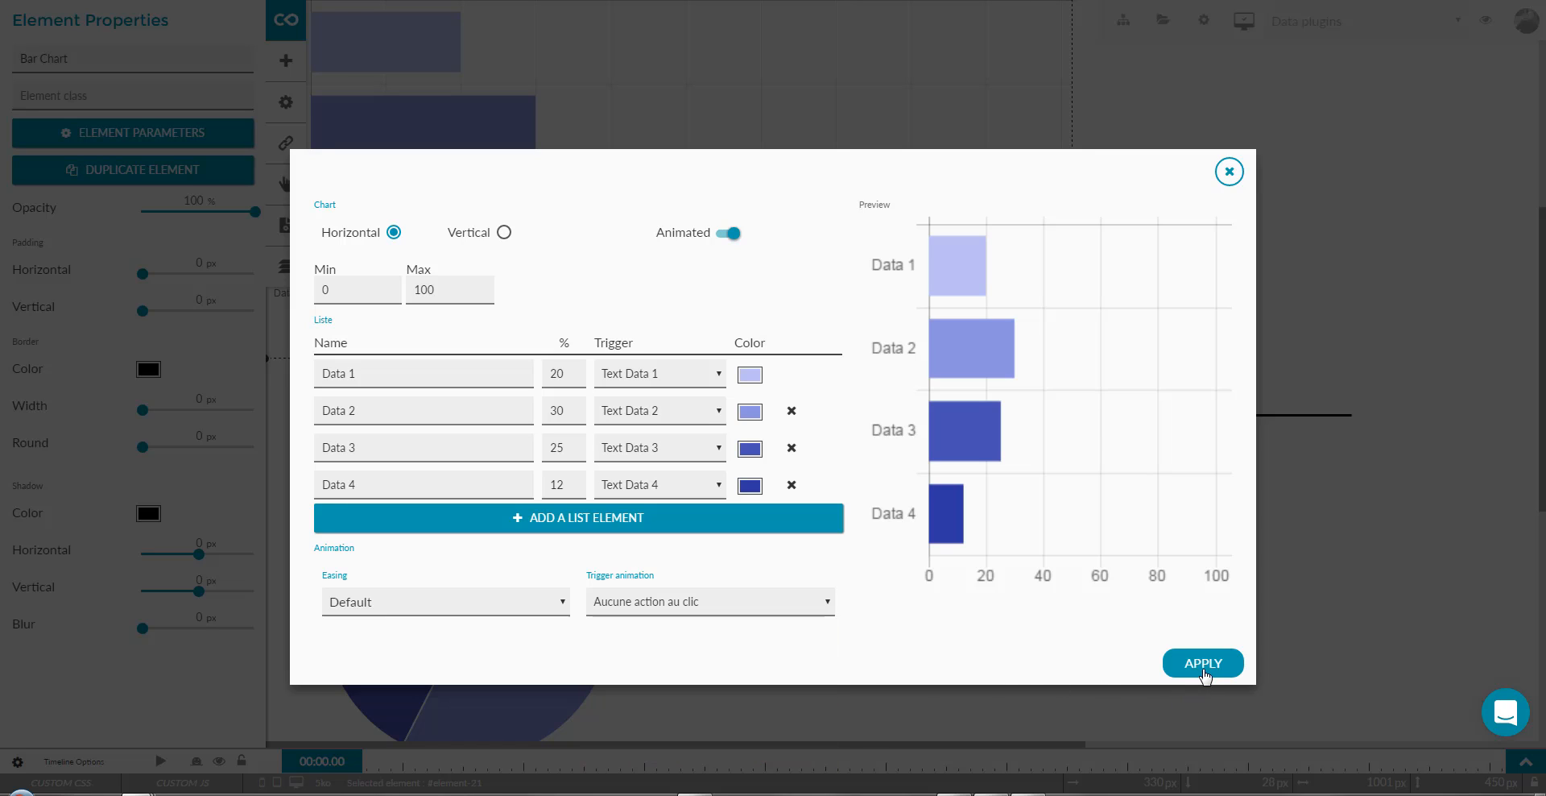
left_click(1229, 172)
Examine the round chart's Data 2 name, percentage and trigger, and its trigger animation options, keeping logo-RACONTR-495x234.png
left_click(481, 555)
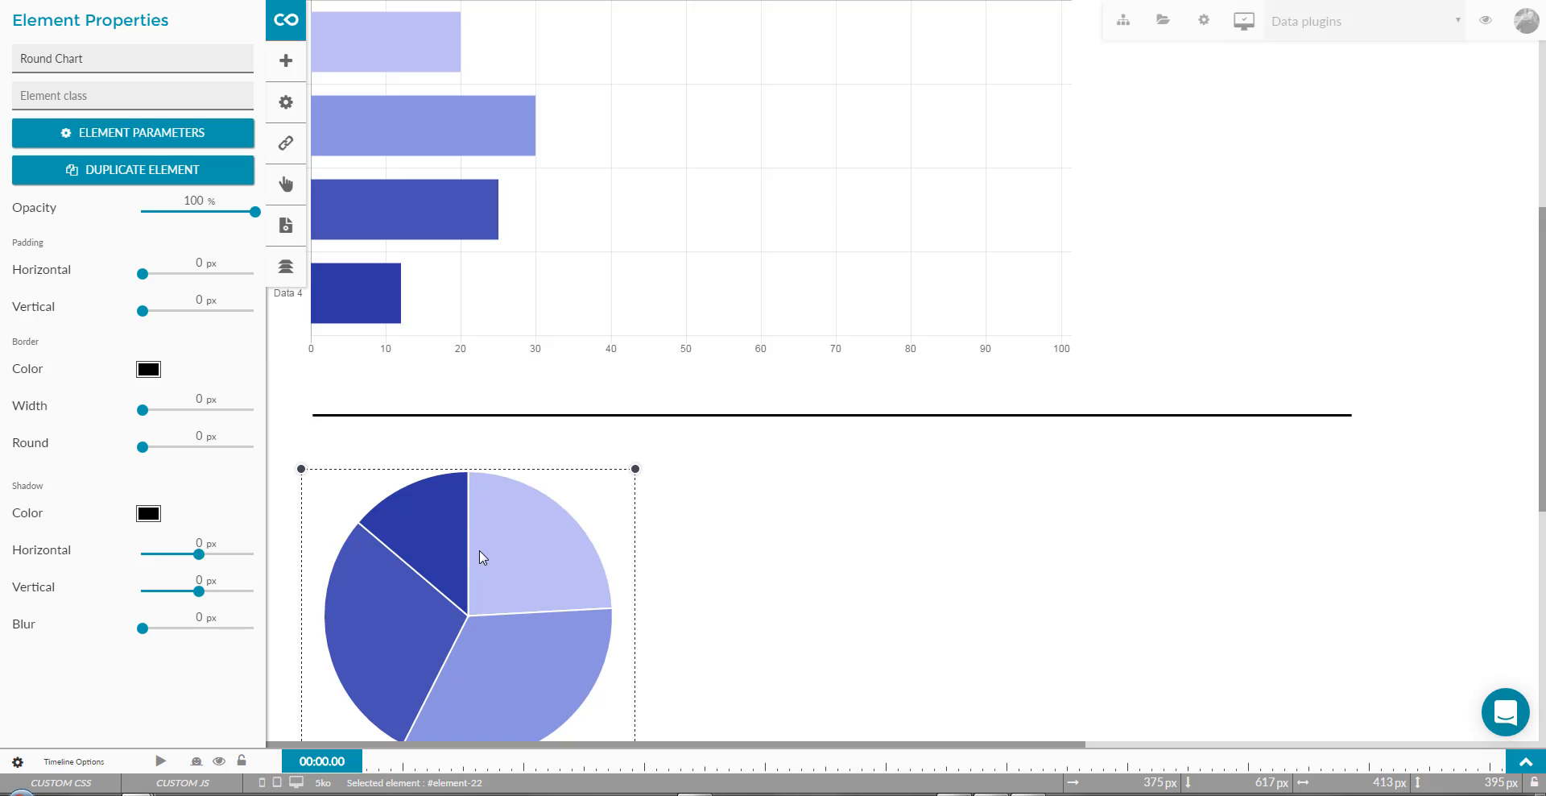
left_click(161, 139)
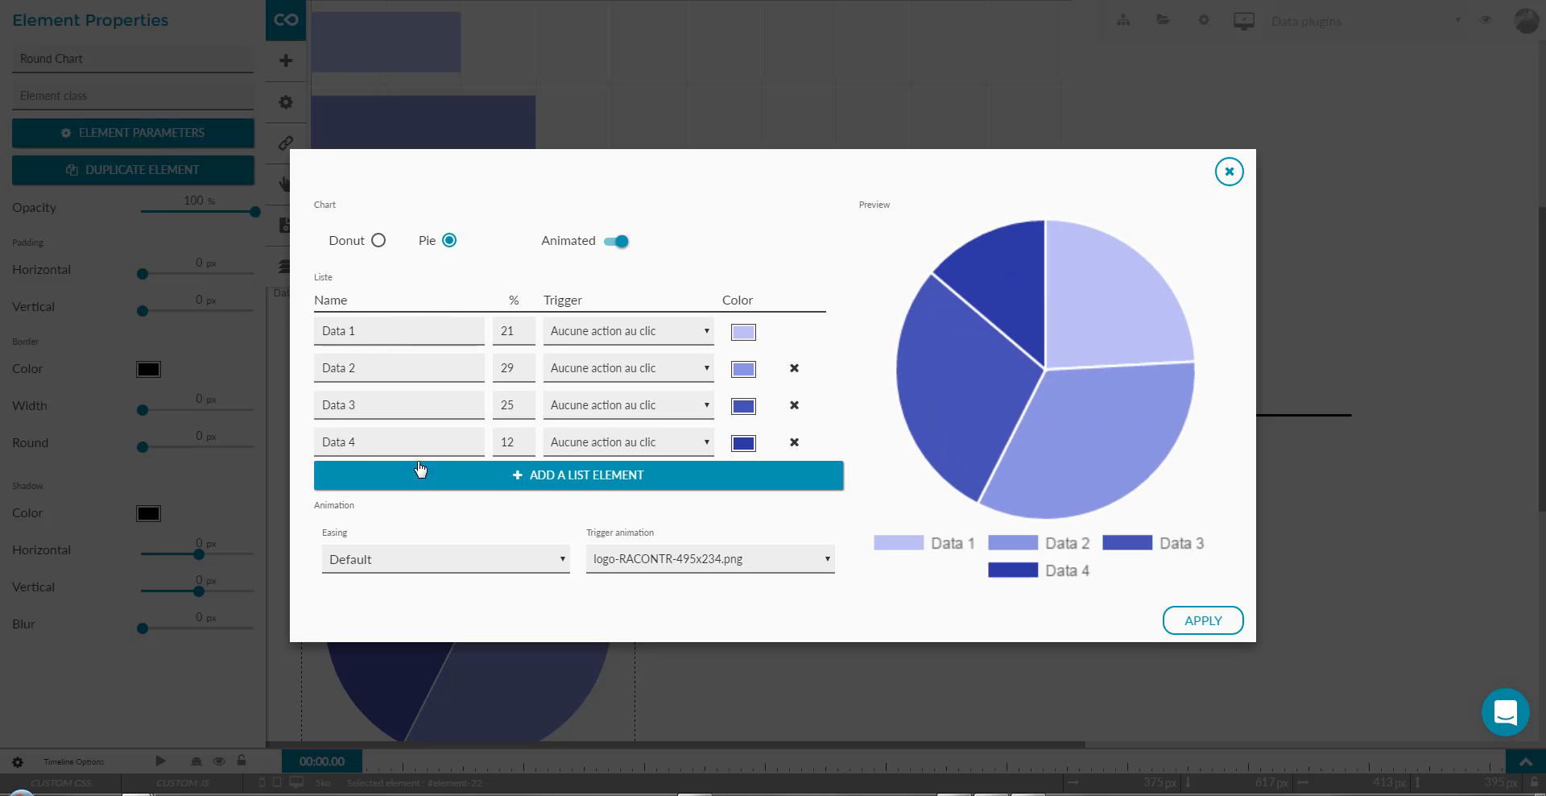
left_click_drag(365, 369, 298, 368)
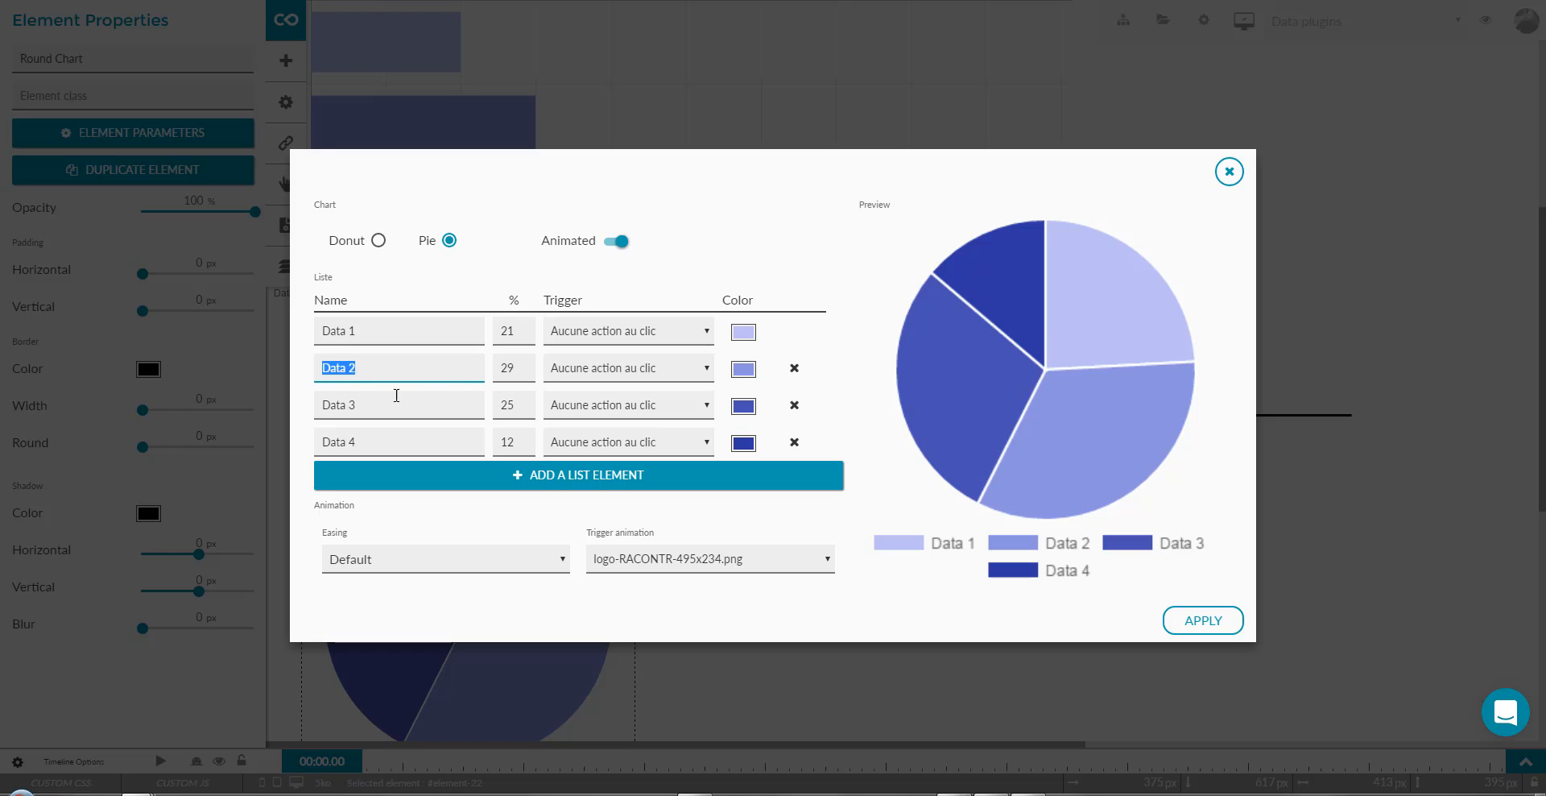
left_click_drag(517, 367, 496, 368)
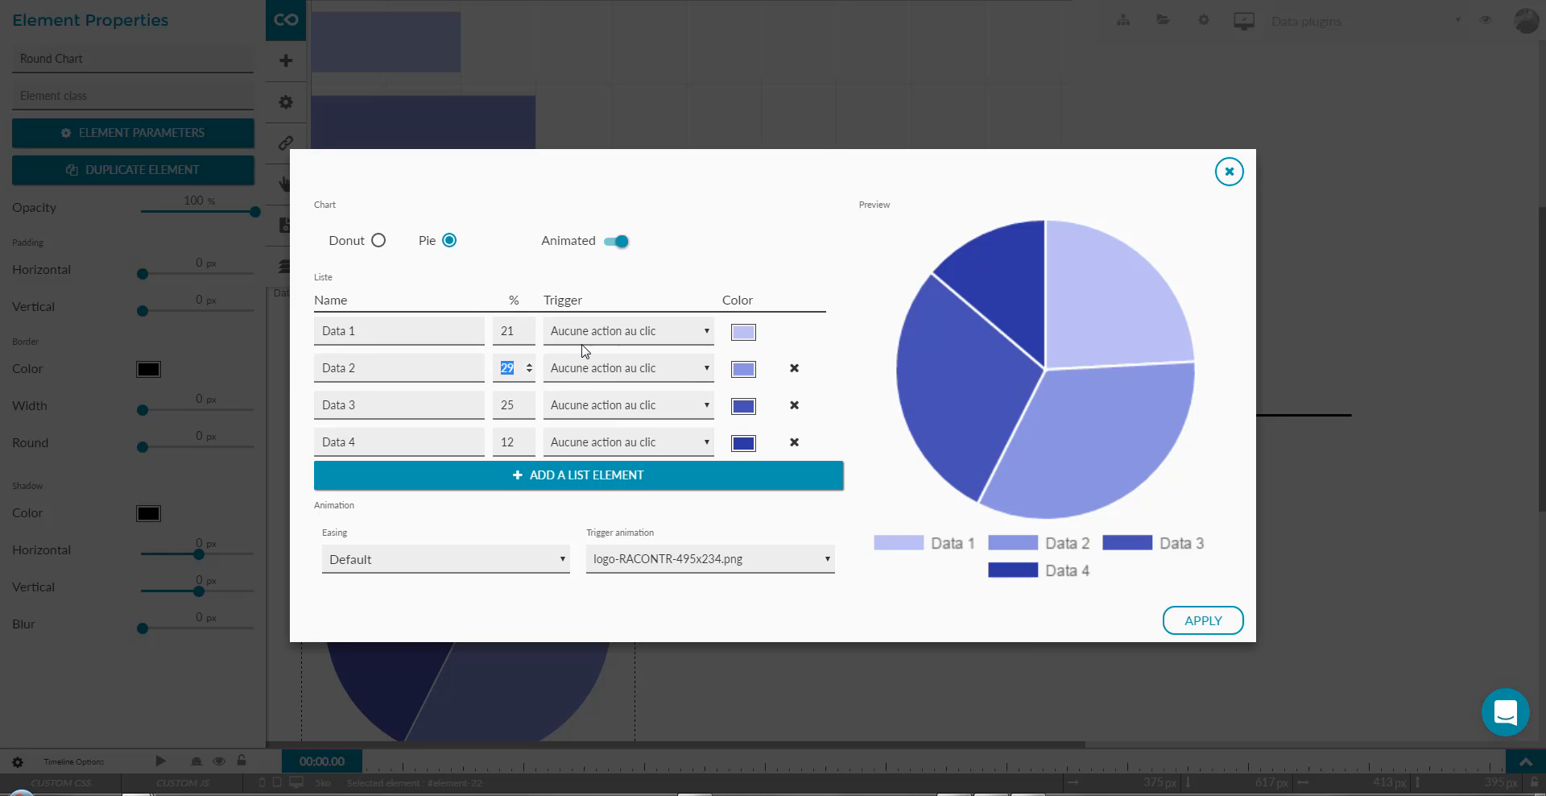
left_click(687, 371)
left_click(687, 370)
left_click(813, 561)
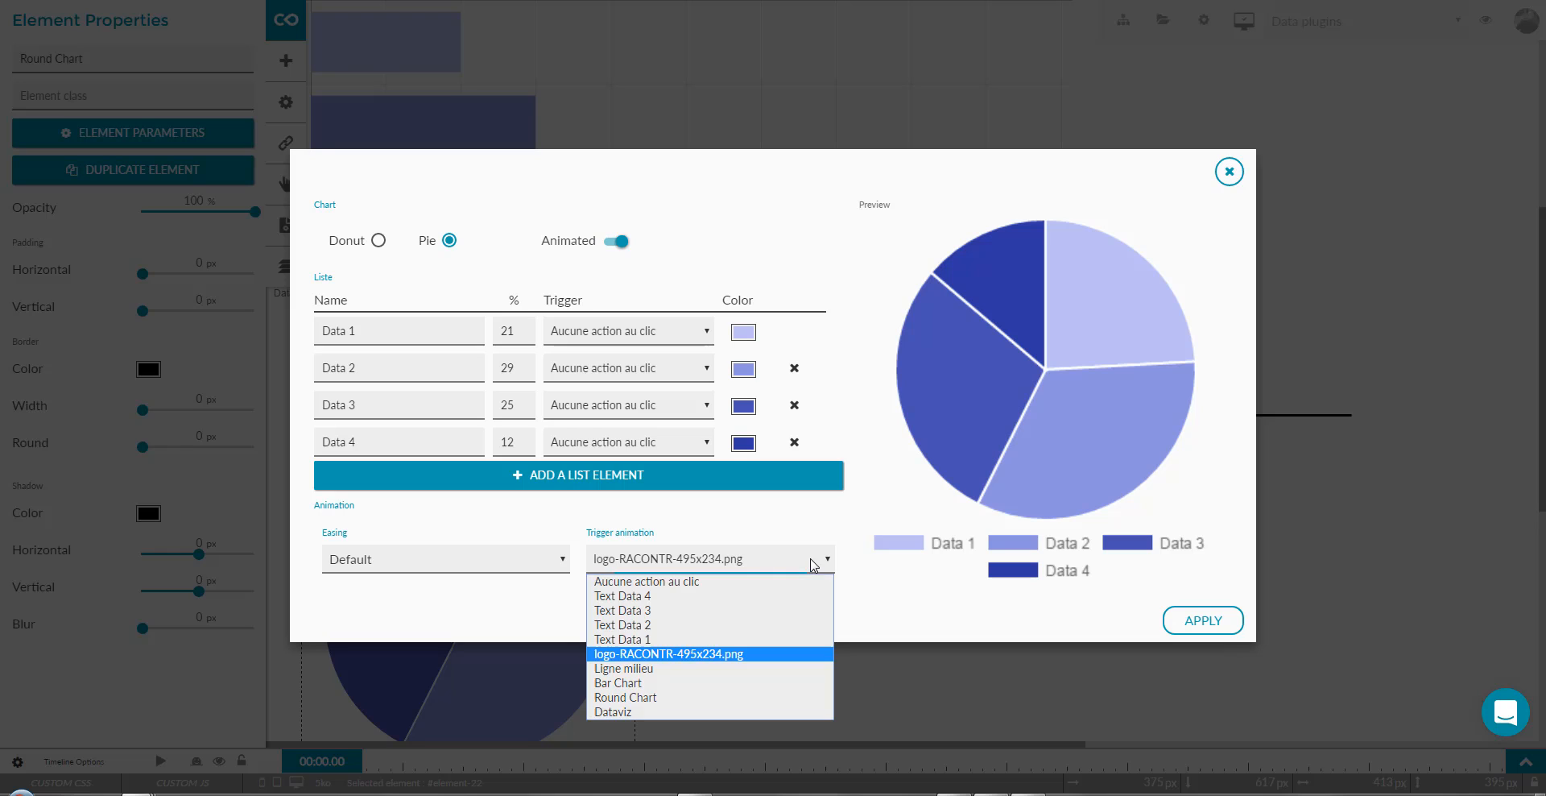
left_click(705, 655)
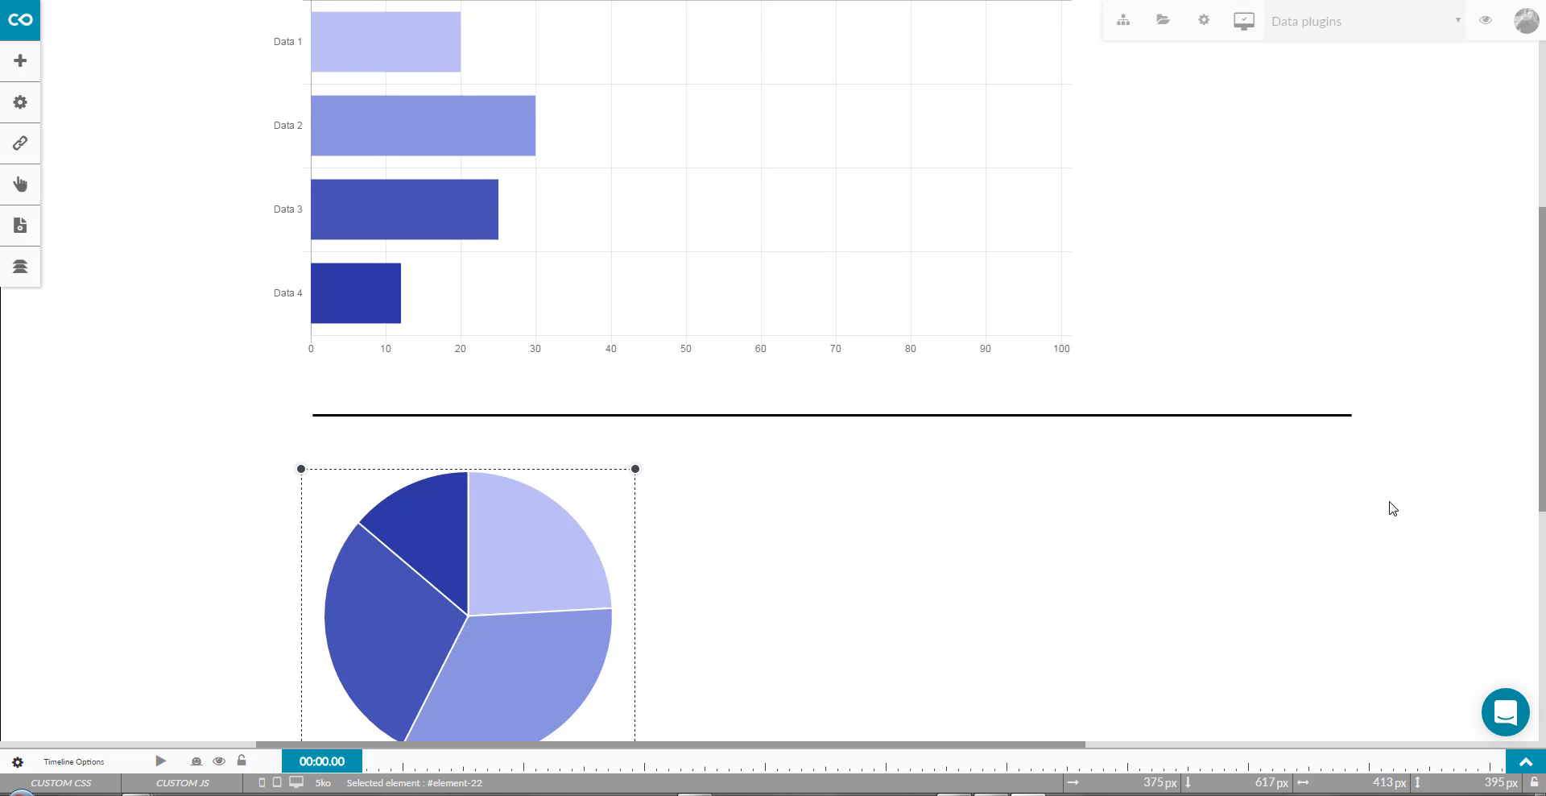
Preview the page and test the bar chart triggers by showing the Data 1 text, returning to the charts, and showing the Data 3 text
left_click(1485, 21)
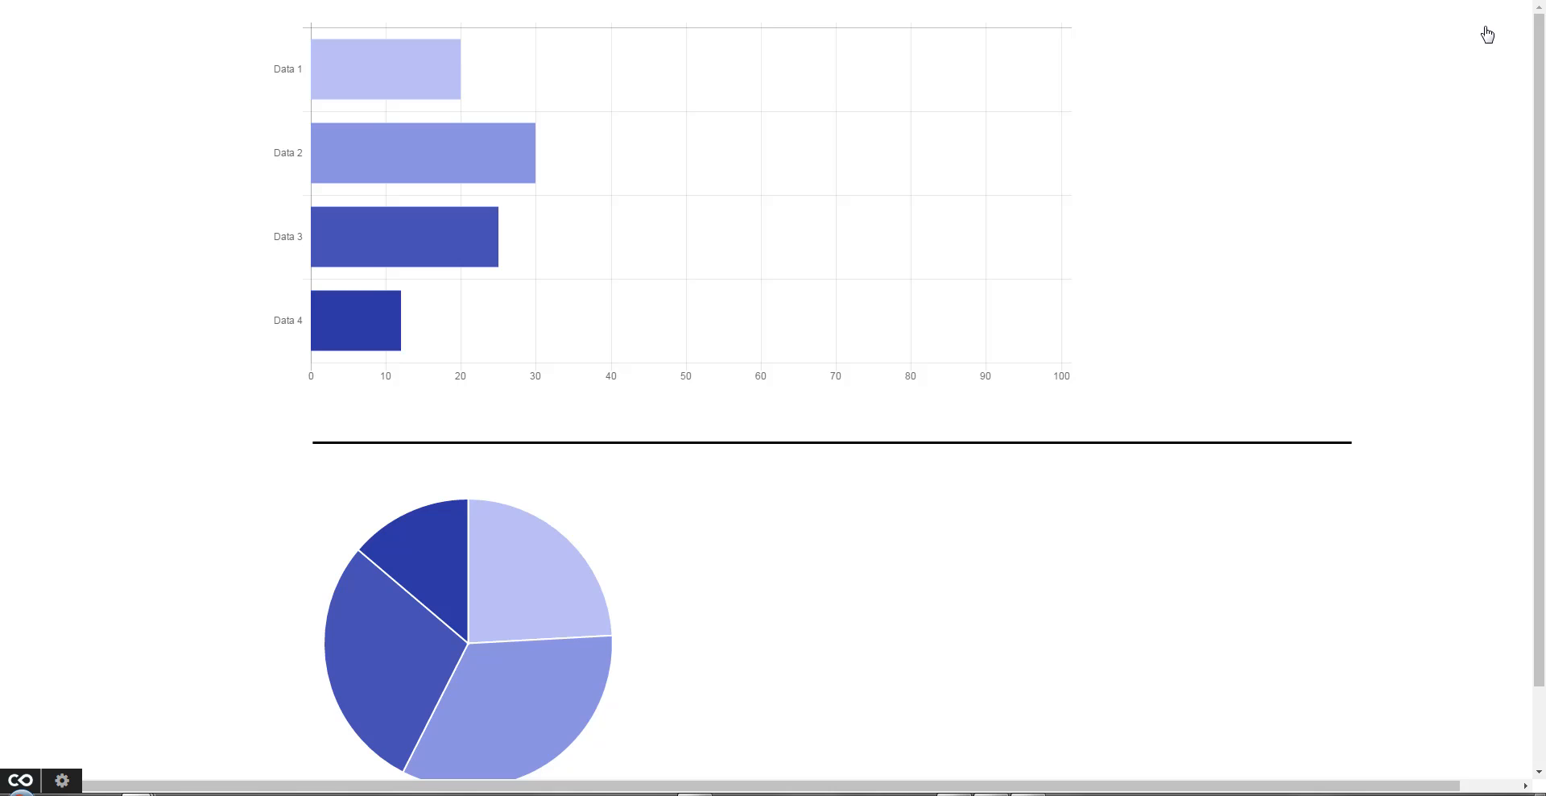
left_click(418, 68)
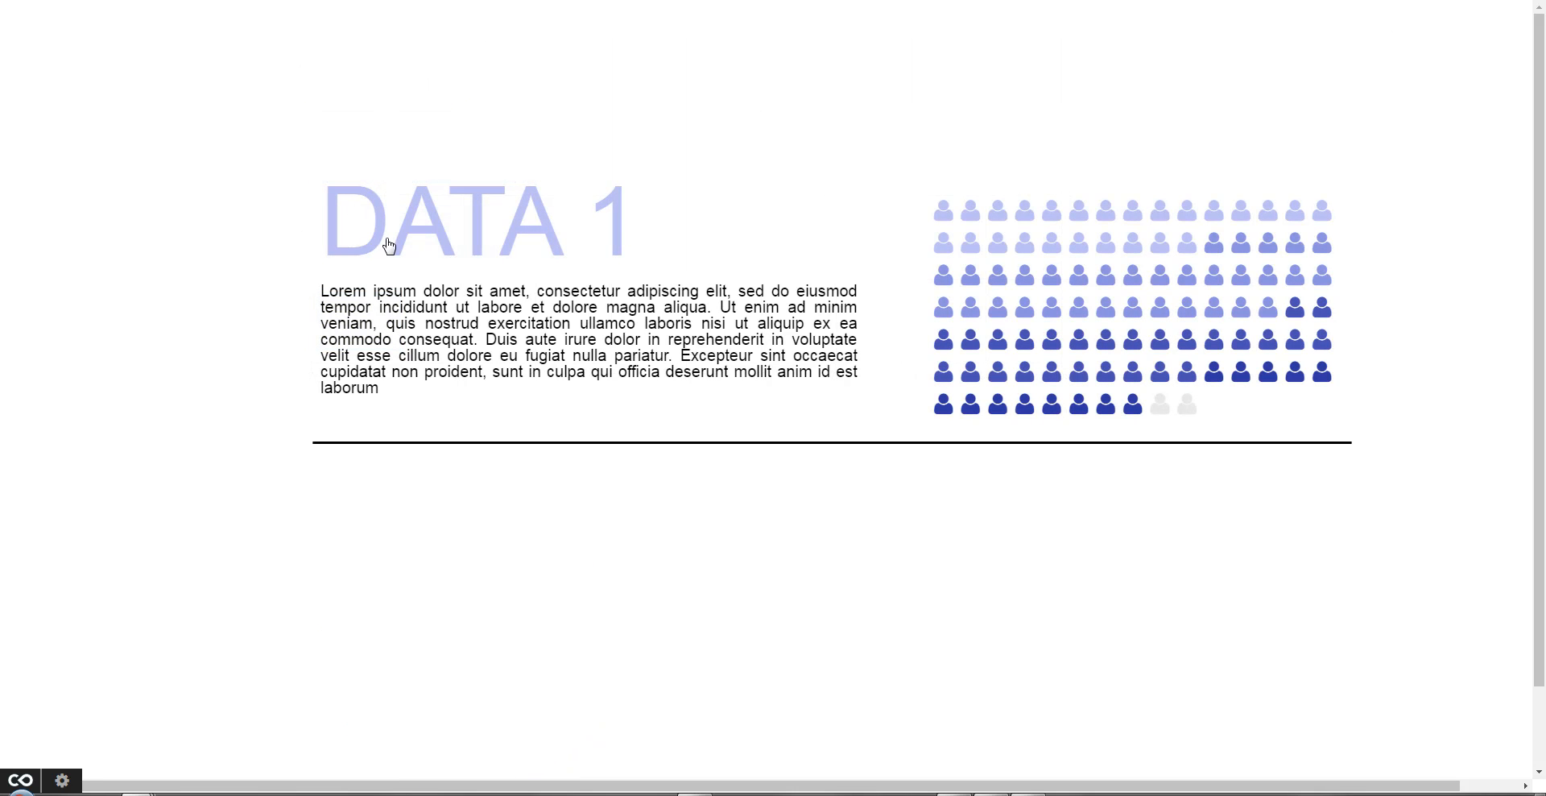
left_click(395, 247)
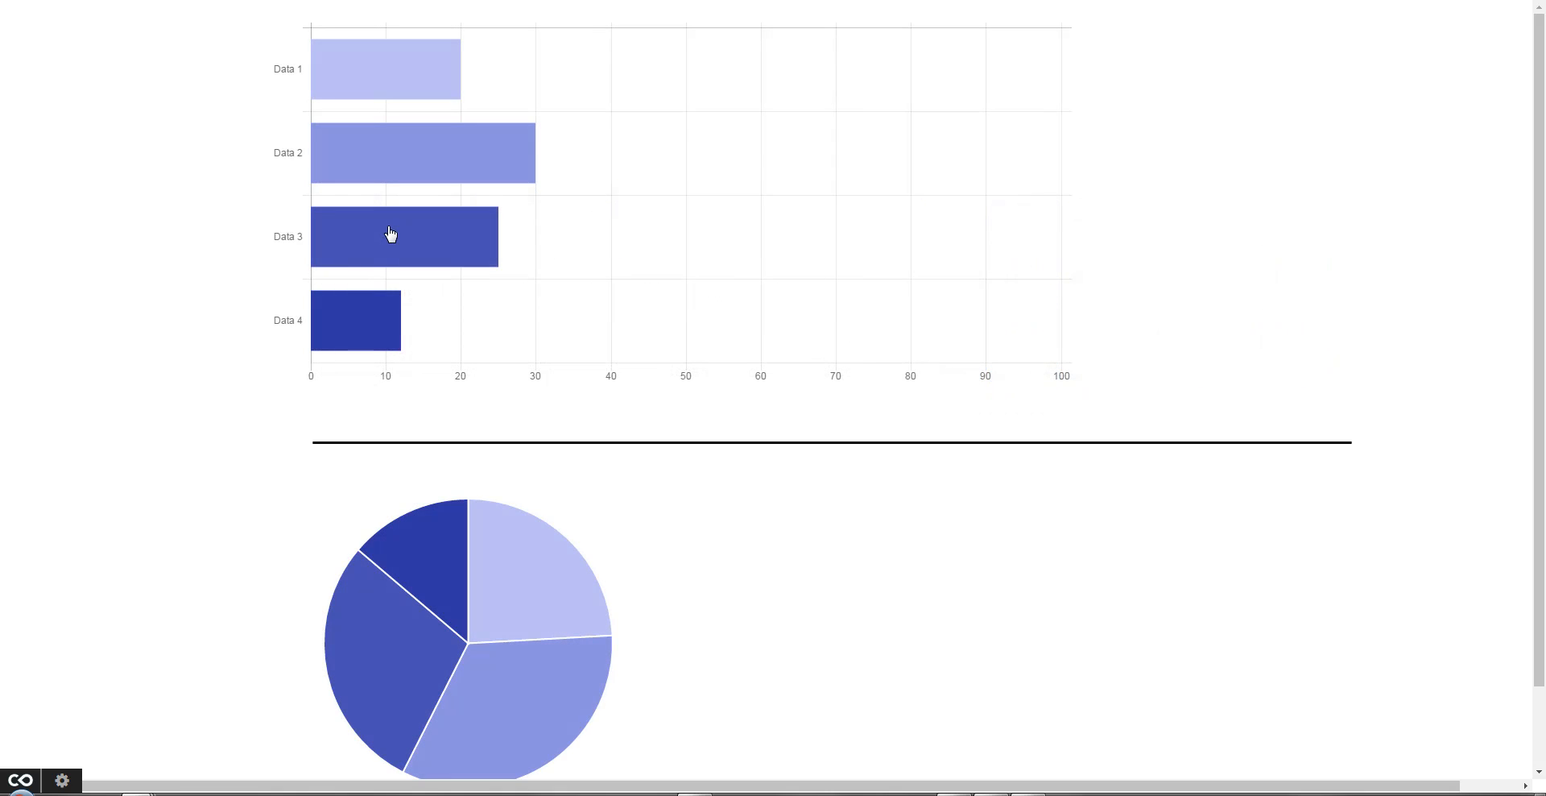
left_click(391, 234)
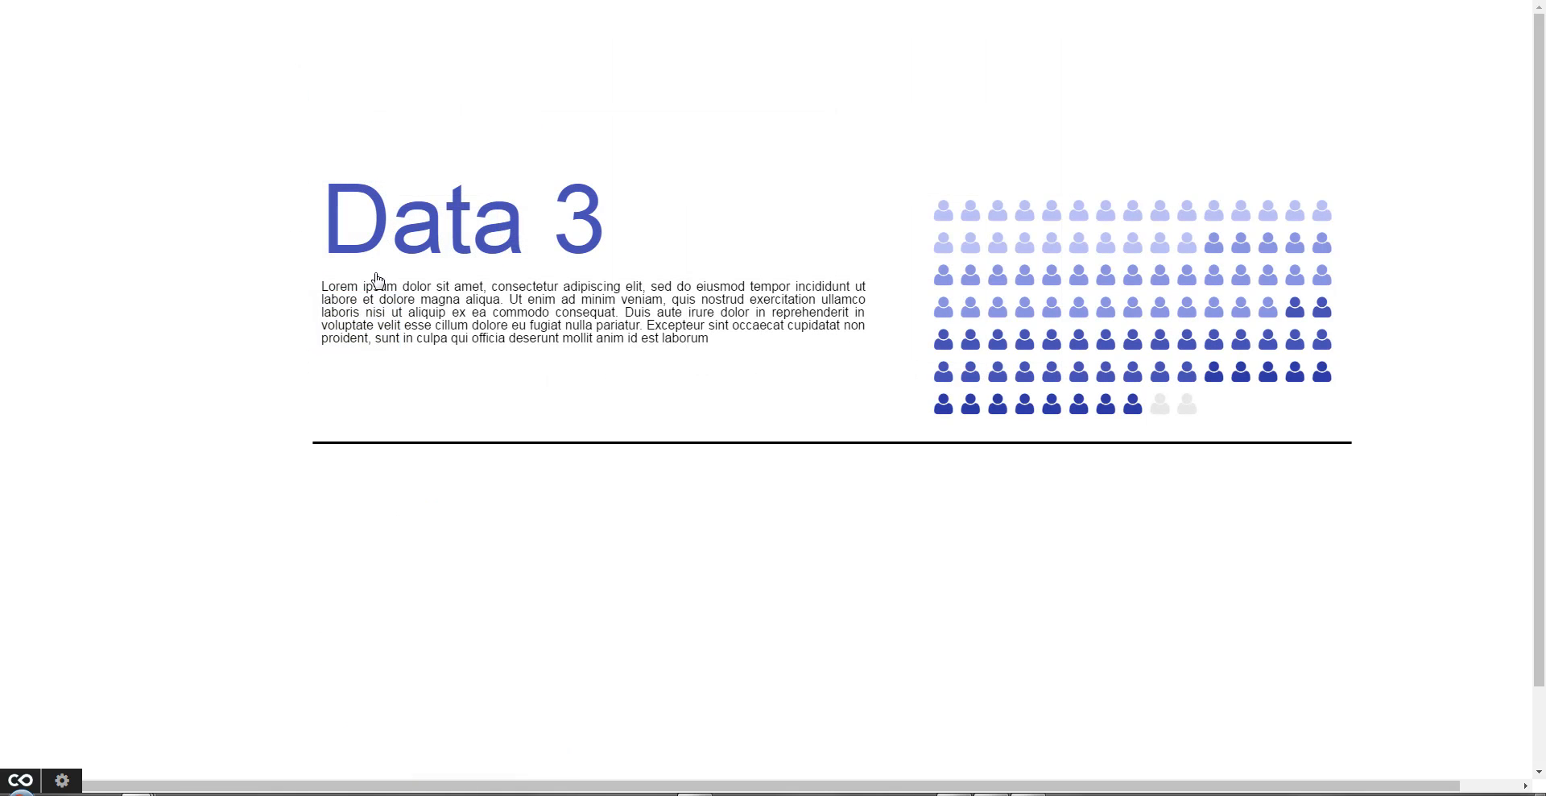